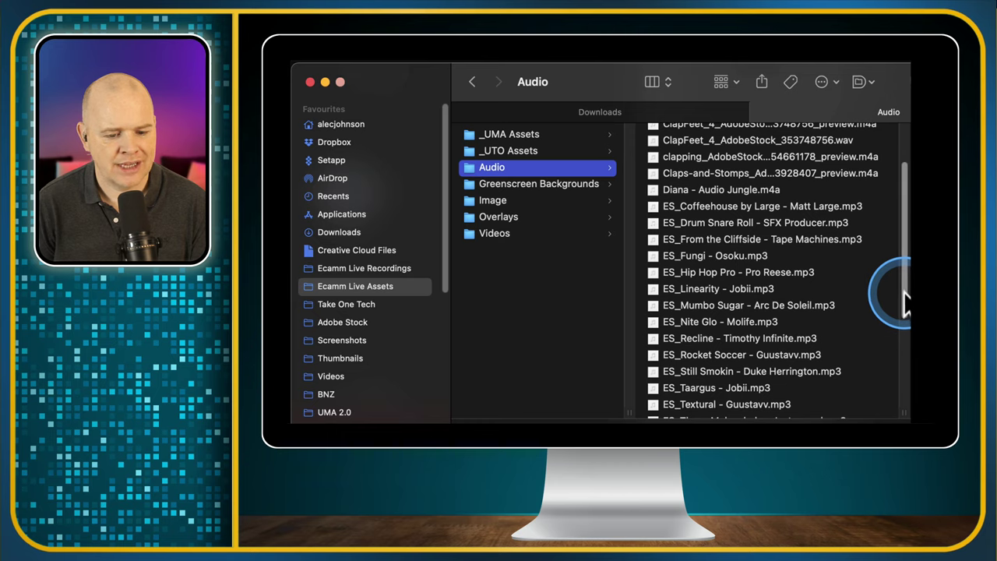
- Browse the Audio folder in Ecamm Live Assets and select ES_Tropicae - Duckmaw.mp3
{"action": "left_click_drag", "start_coordinate": [906, 300], "coordinate": [902, 396]}
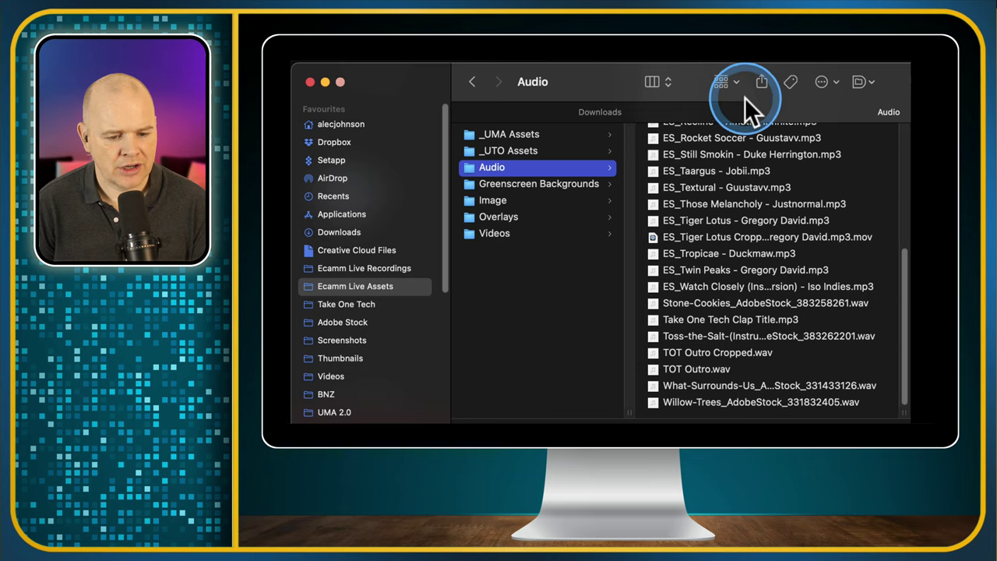
{"action": "left_click_drag", "start_coordinate": [898, 410], "coordinate": [898, 313]}
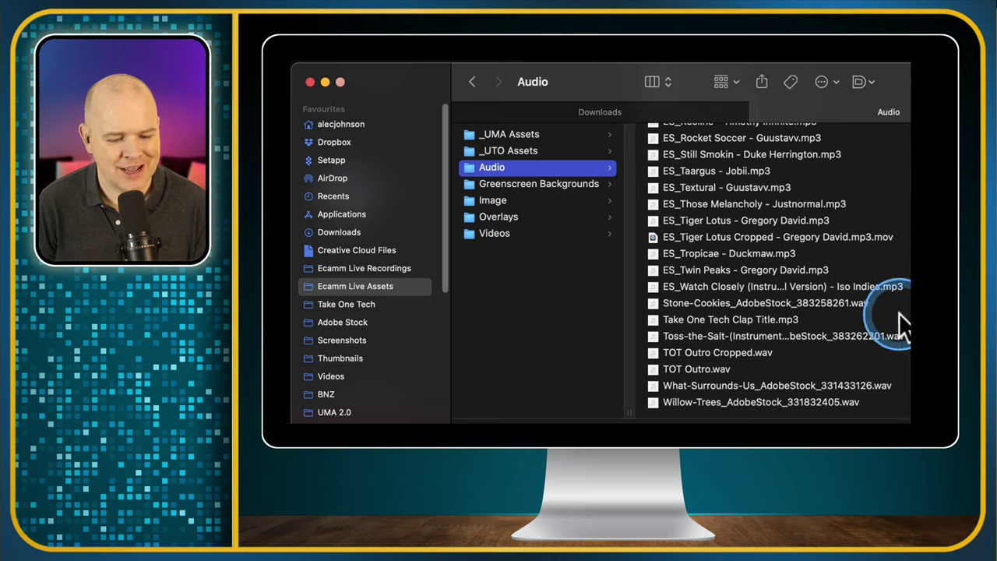
{"action": "scroll", "coordinate": [904, 327], "scroll_direction": "up", "scroll_amount": 5}
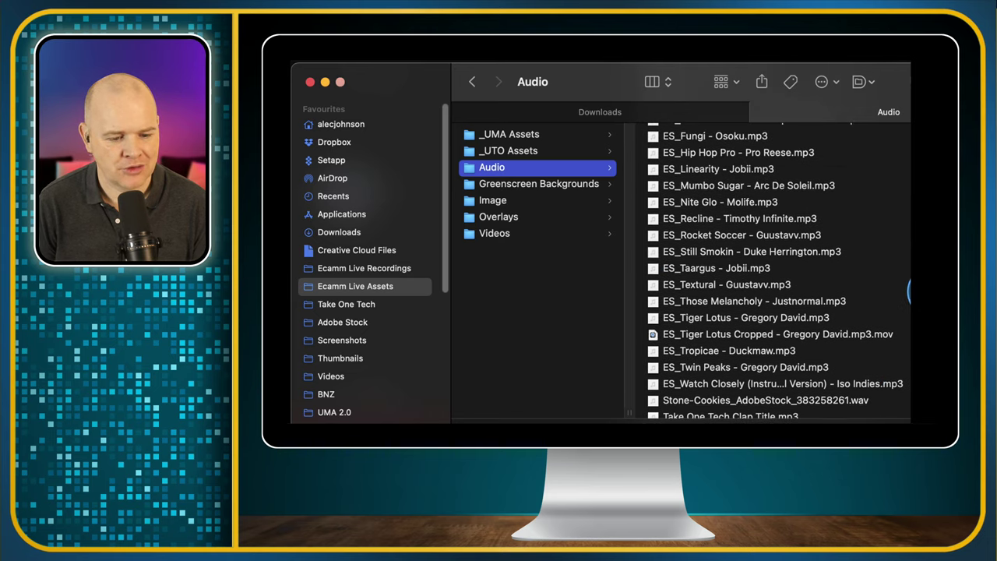
{"action": "scroll", "coordinate": [908, 289], "scroll_direction": "up", "scroll_amount": 1}
{"action": "scroll", "coordinate": [908, 285], "scroll_direction": "up", "scroll_amount": 2}
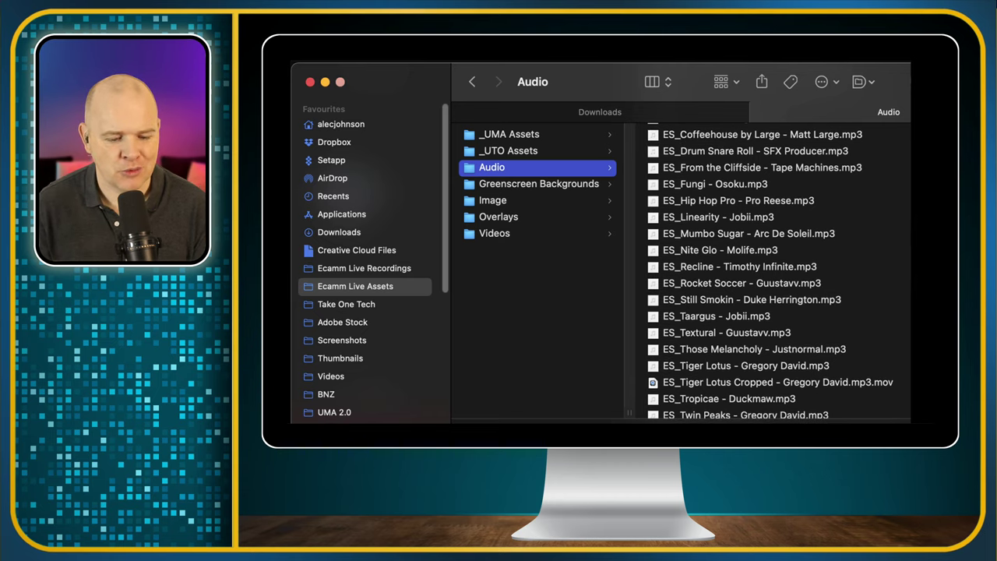
{"action": "scroll", "coordinate": [908, 270], "scroll_direction": "up", "scroll_amount": 10}
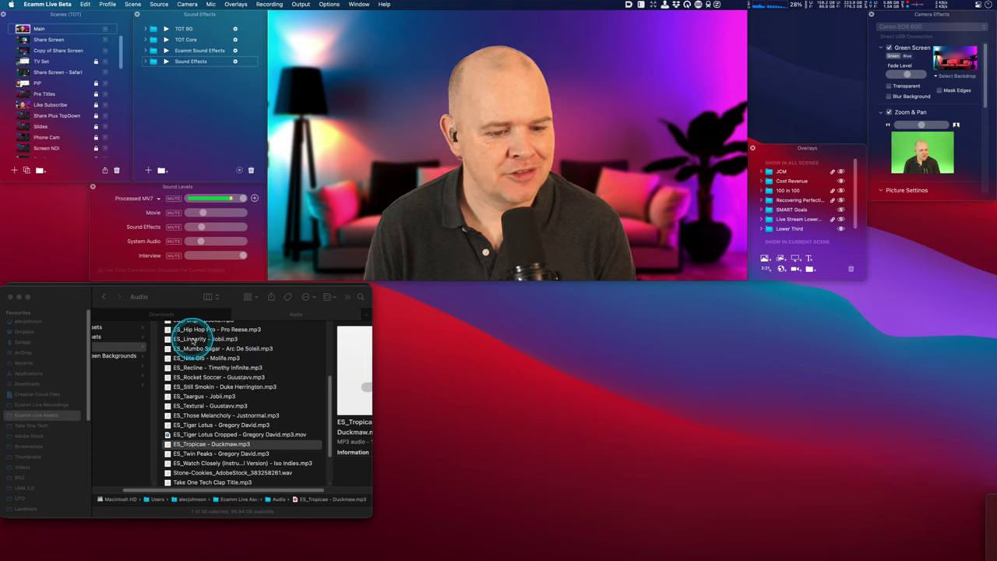
{"action": "left_click", "coordinate": [228, 445]}
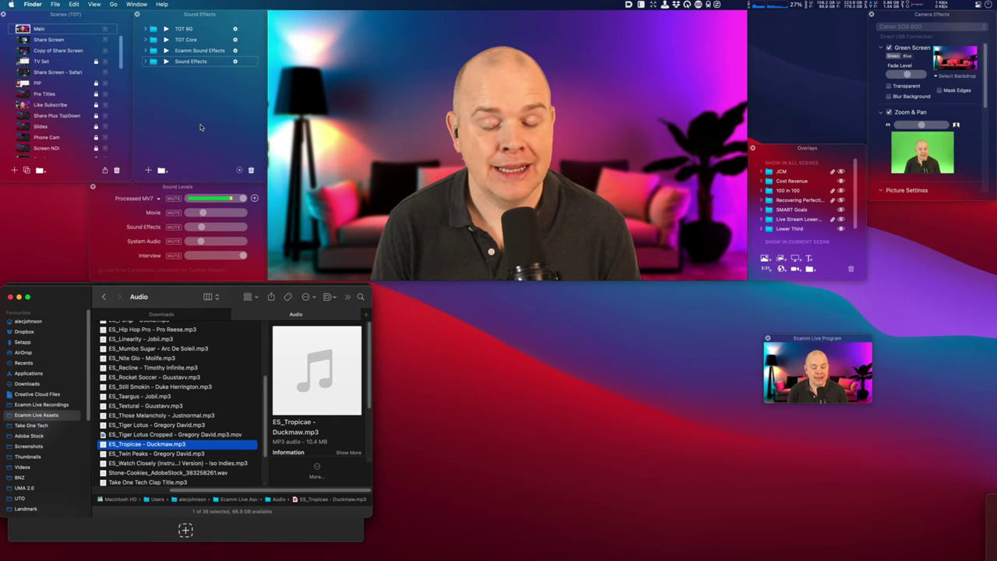
- Switch to Ecamm Live and toggle the Sound Effects window off and on again
{"action": "mouse_move", "coordinate": [457, 104]}
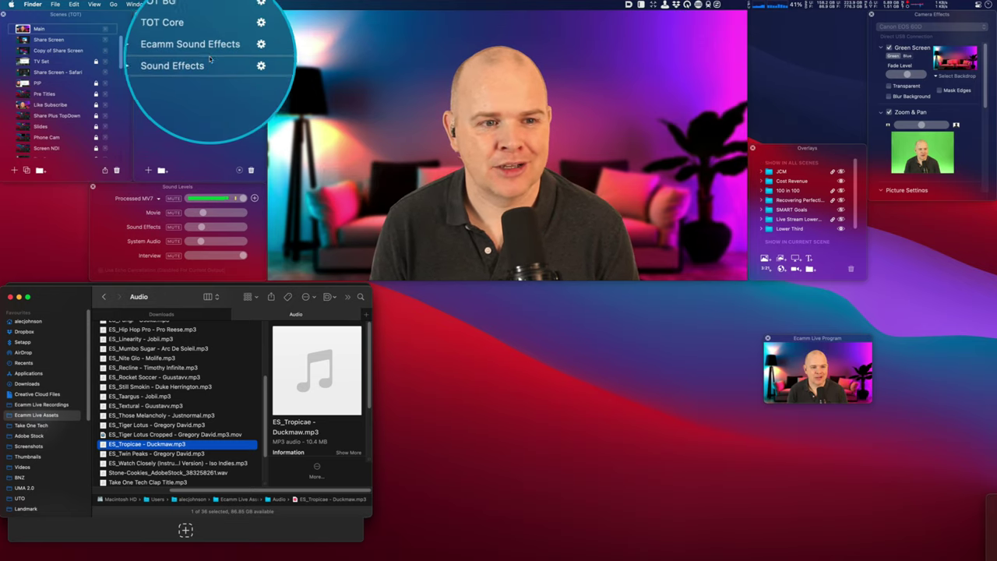
{"action": "left_click", "coordinate": [730, 79]}
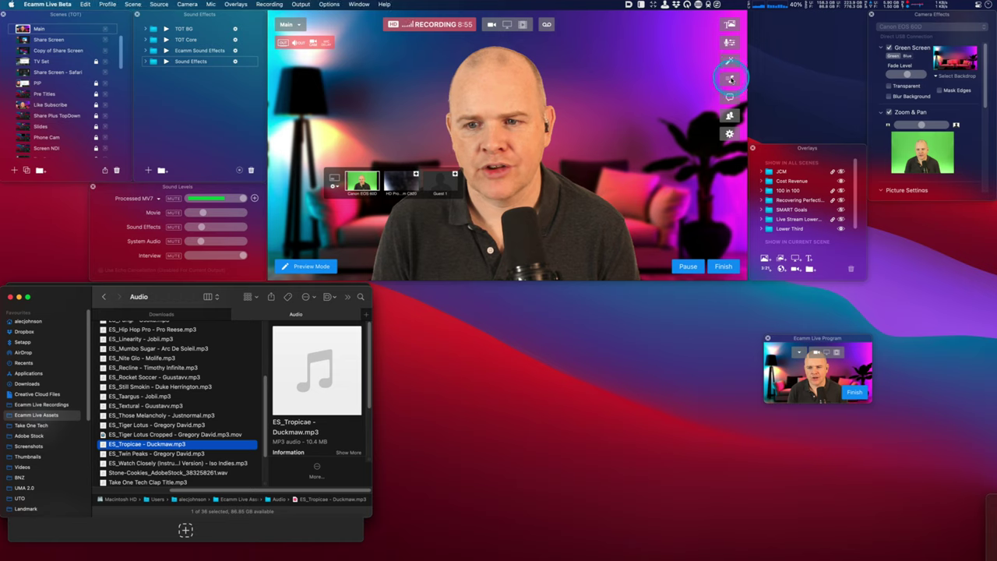
{"action": "left_click", "coordinate": [730, 79]}
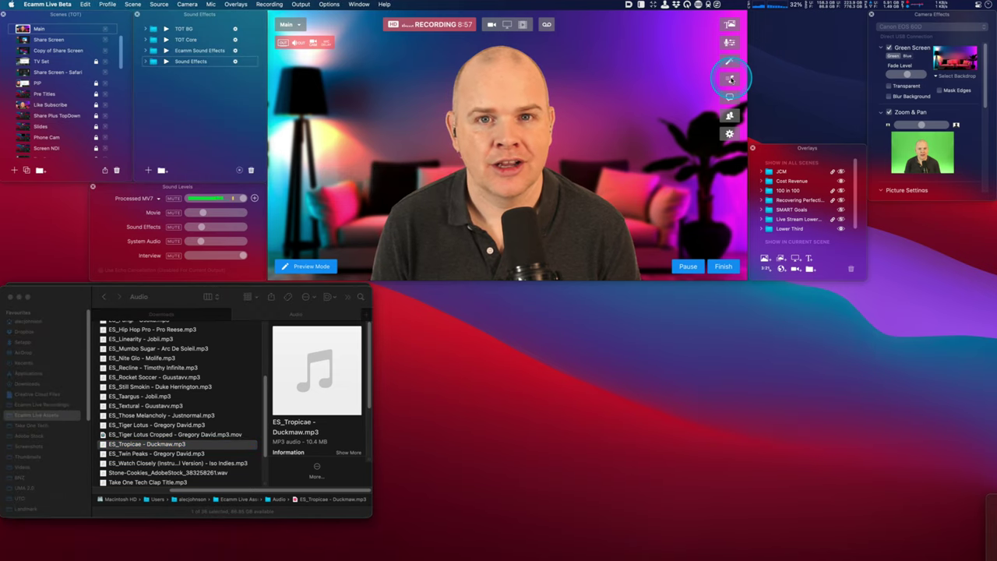
{"action": "left_click", "coordinate": [730, 79]}
{"action": "left_click", "coordinate": [730, 79]}
{"action": "left_click", "coordinate": [731, 79]}
{"action": "left_click", "coordinate": [730, 80]}
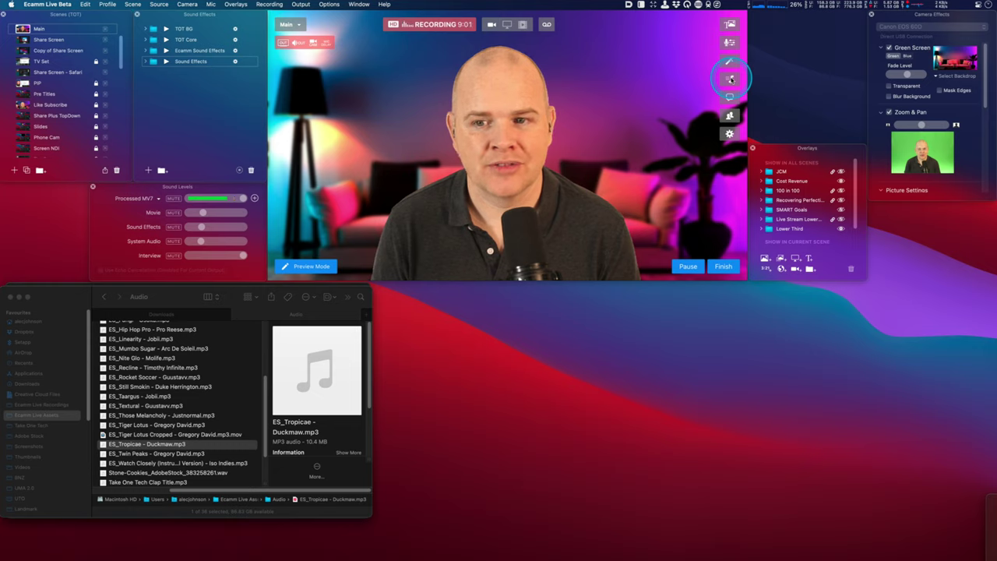
- Toggle the Sound Levels window off and on, and review the commands for showing Ecamm Live's utility windows
{"action": "left_click", "coordinate": [716, 57]}
{"action": "left_click", "coordinate": [729, 42]}
{"action": "left_click", "coordinate": [730, 42]}
{"action": "left_click", "coordinate": [730, 42]}
{"action": "left_click", "coordinate": [730, 42]}
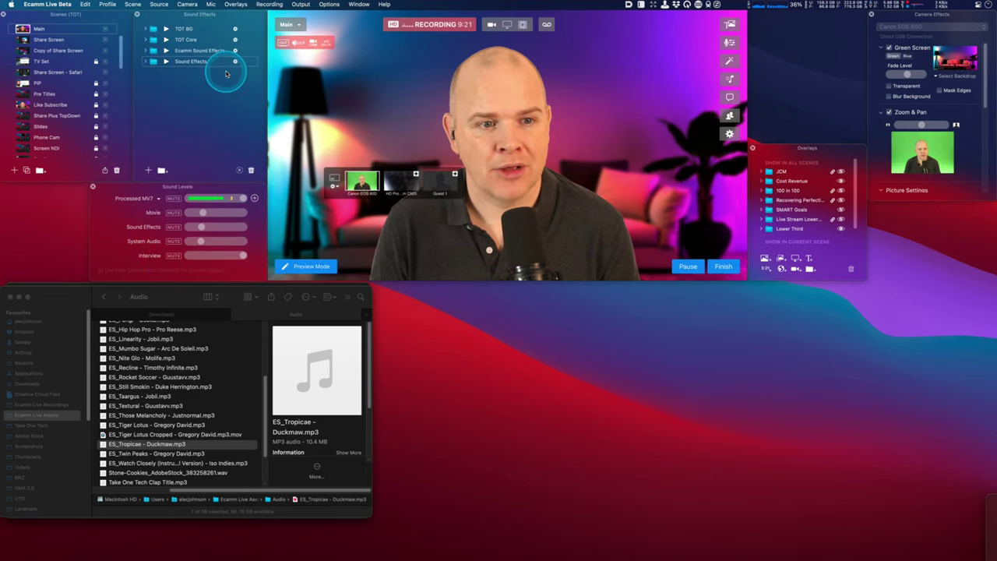
{"action": "left_click", "coordinate": [360, 5]}
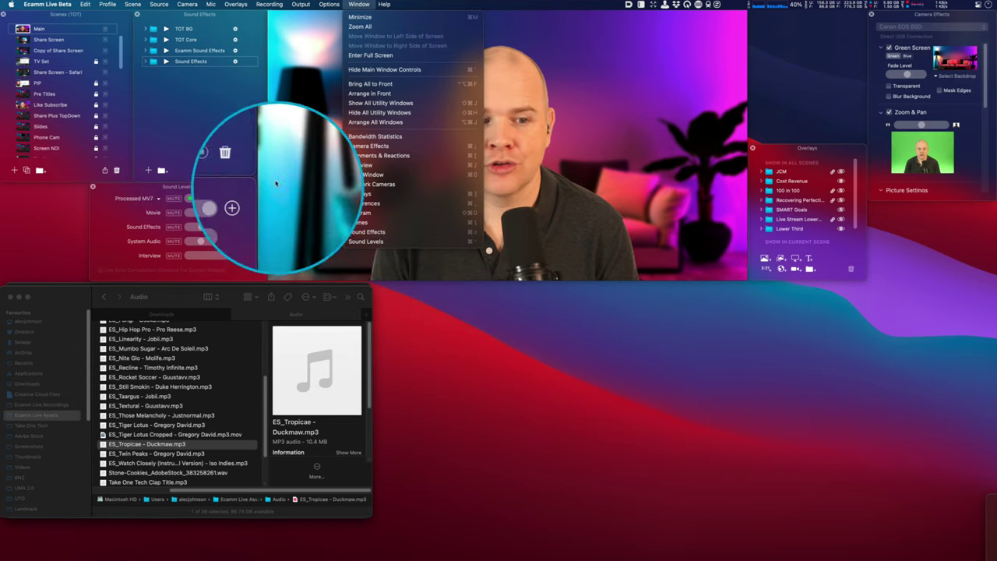
{"action": "left_click", "coordinate": [230, 119]}
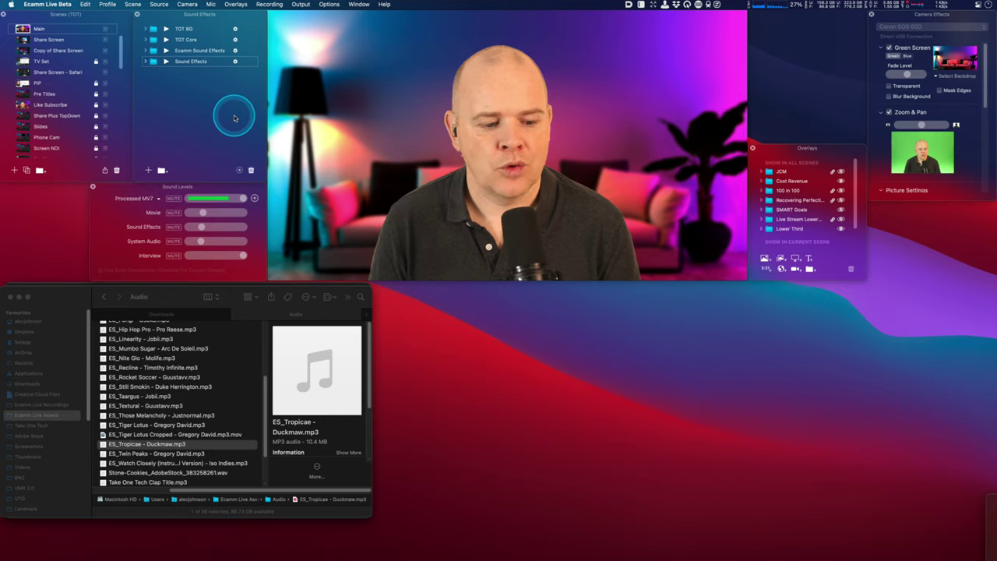
- Try to bring ES_Tropicae - Duckmaw.mp3 from Finder into the Sound Effects list, and reopen the Audio folder
{"action": "left_click", "coordinate": [191, 443]}
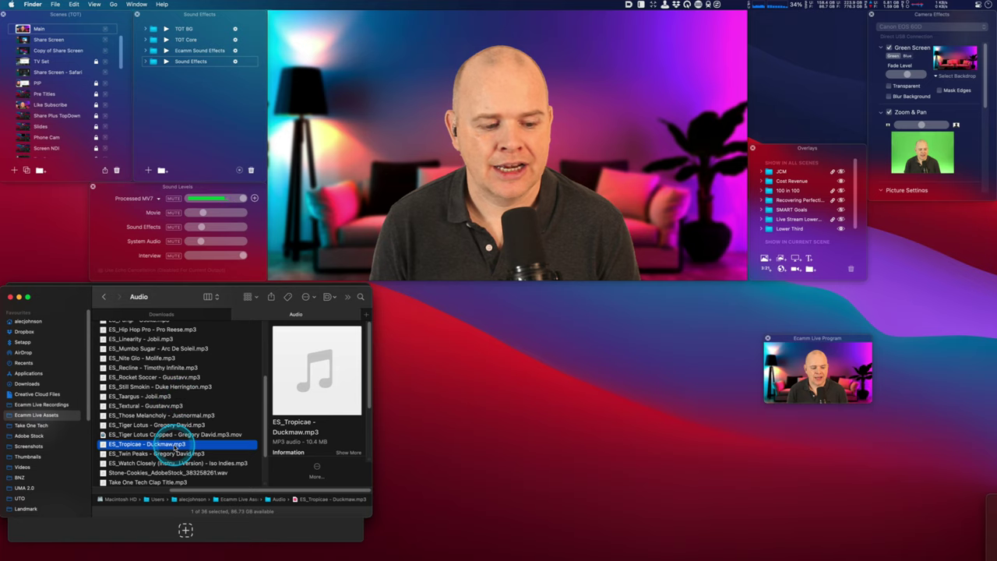
{"action": "left_click_drag", "start_coordinate": [179, 451], "coordinate": [273, 282]}
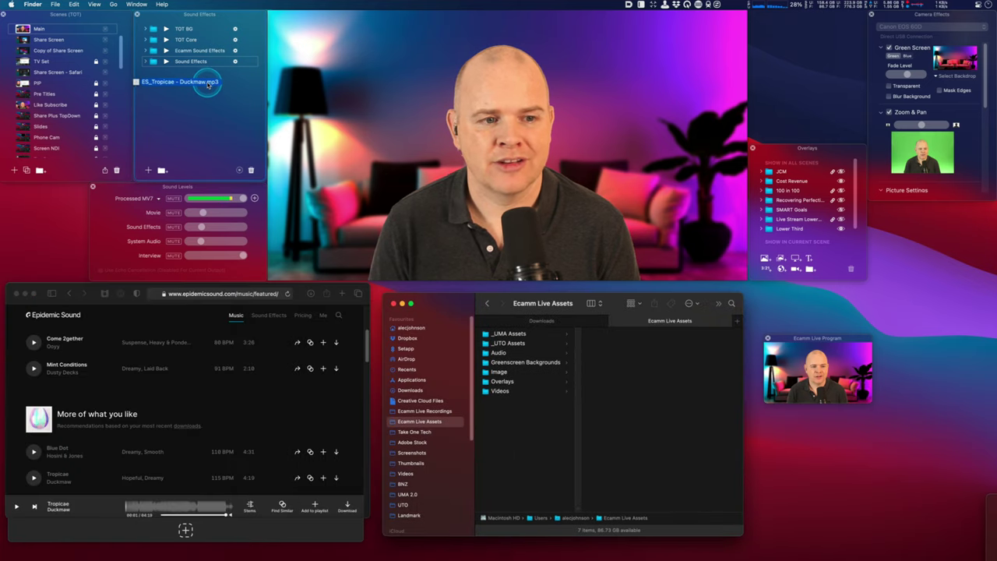
{"action": "left_click_drag", "start_coordinate": [211, 88], "coordinate": [704, 367]}
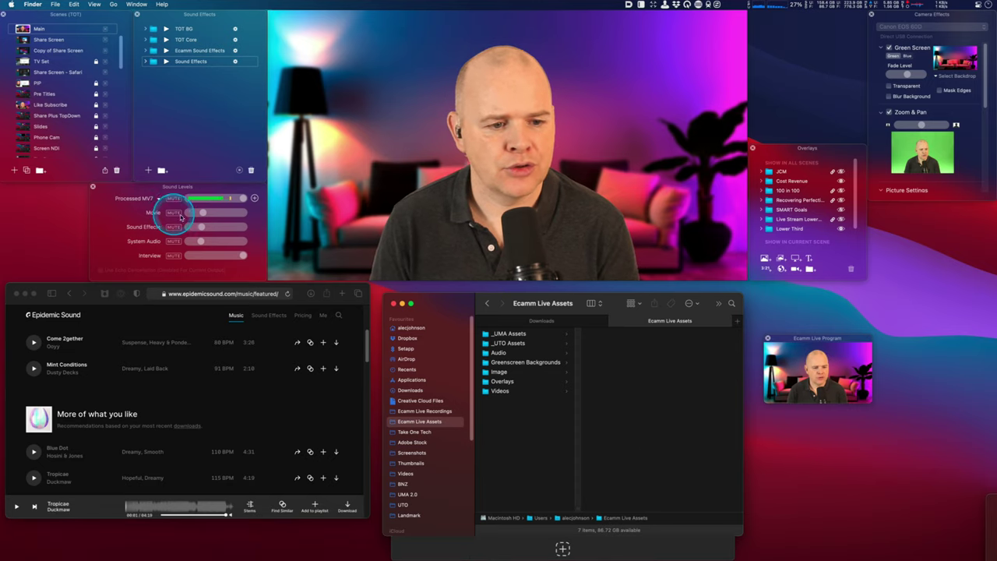
{"action": "left_click", "coordinate": [516, 353]}
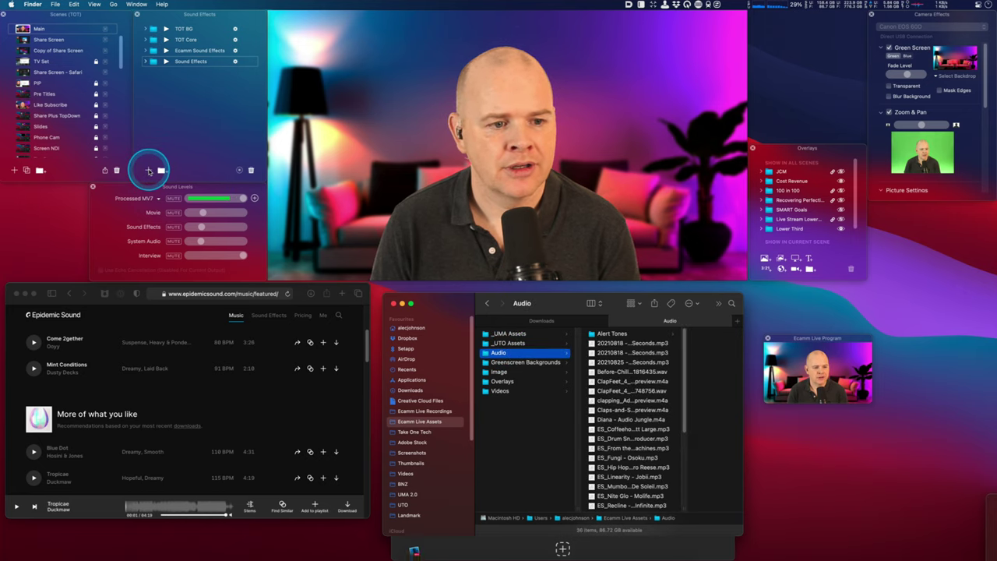
- Add ES_Tropicae - Duckmaw.mp3 from the Audio folder of Ecamm Live Assets as a new sound effect
{"action": "left_click", "coordinate": [149, 171]}
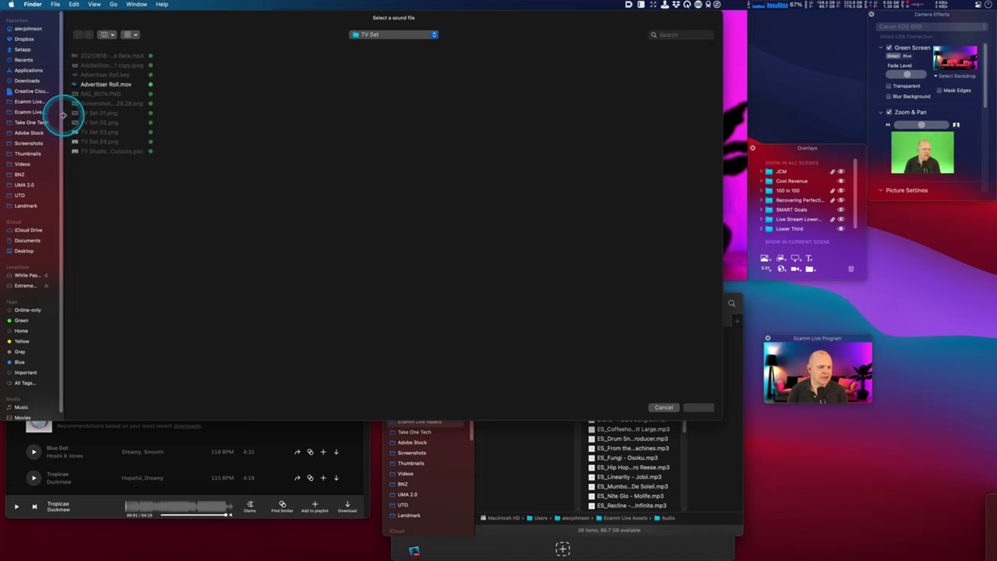
{"action": "left_click", "coordinate": [28, 101]}
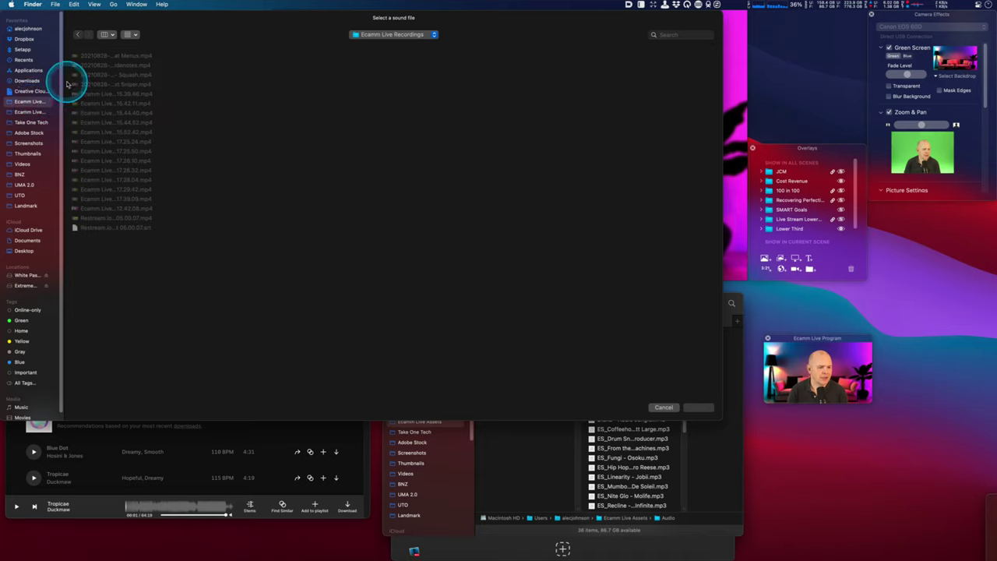
{"action": "left_click", "coordinate": [33, 112]}
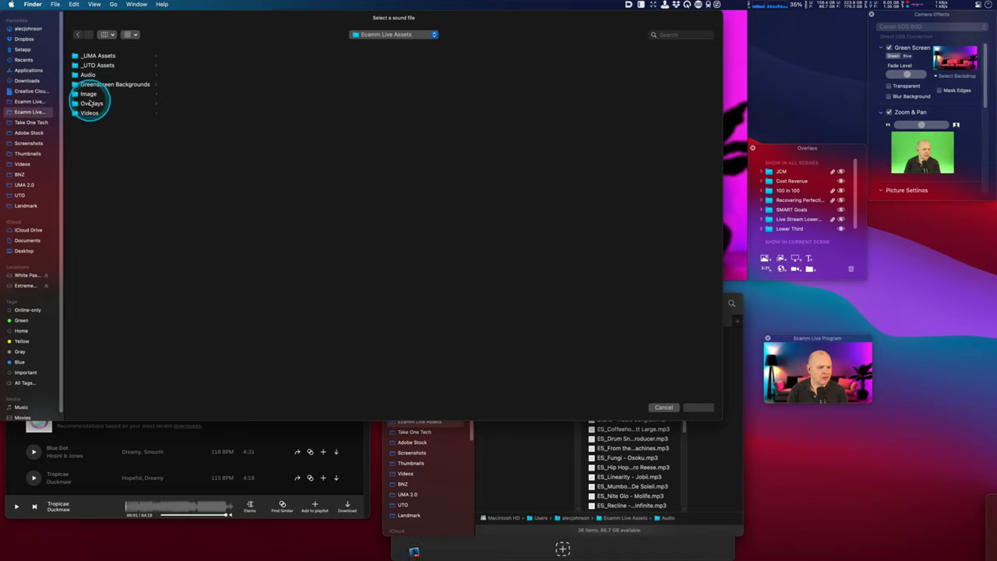
{"action": "left_click", "coordinate": [88, 74]}
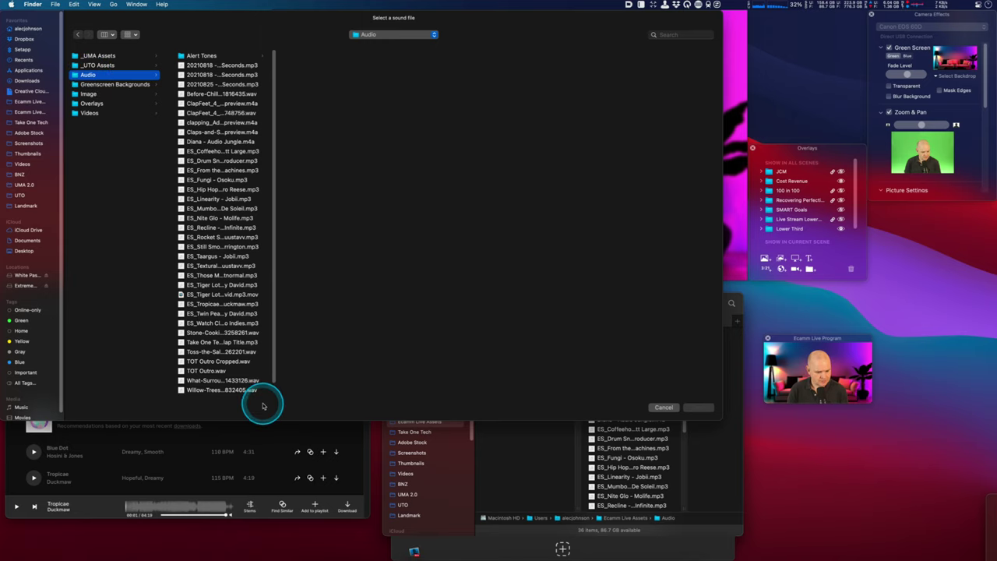
{"action": "left_click", "coordinate": [234, 304]}
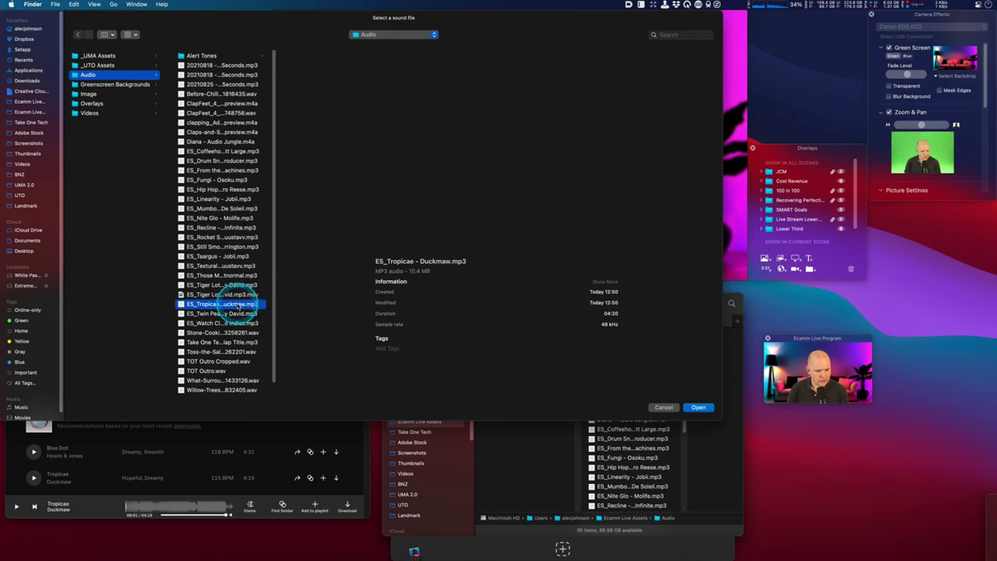
{"action": "left_click", "coordinate": [698, 408]}
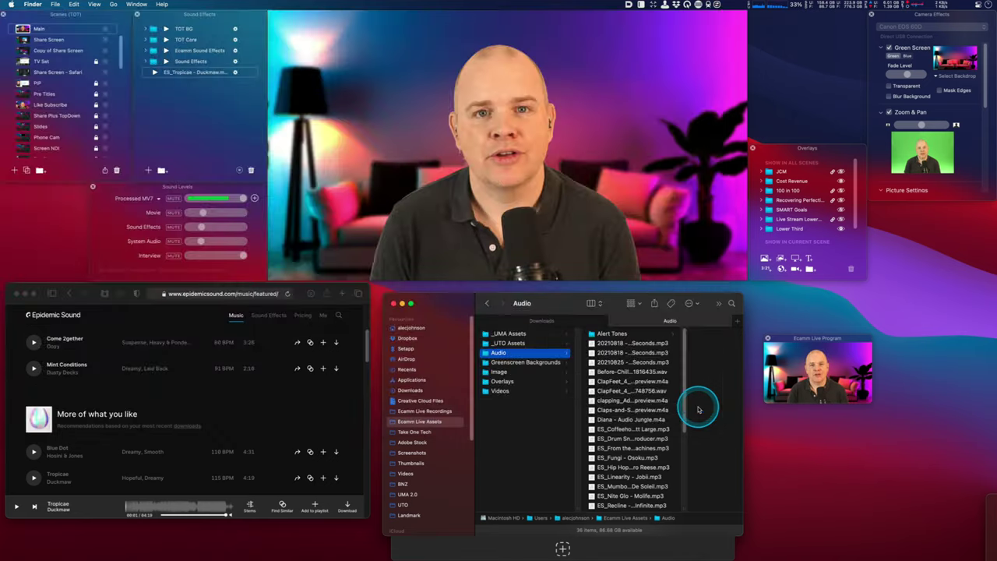
- Play the ES_Tropicae track and adjust the overall Sound Effects volume in Sound Levels
{"action": "mouse_move", "coordinate": [558, 225]}
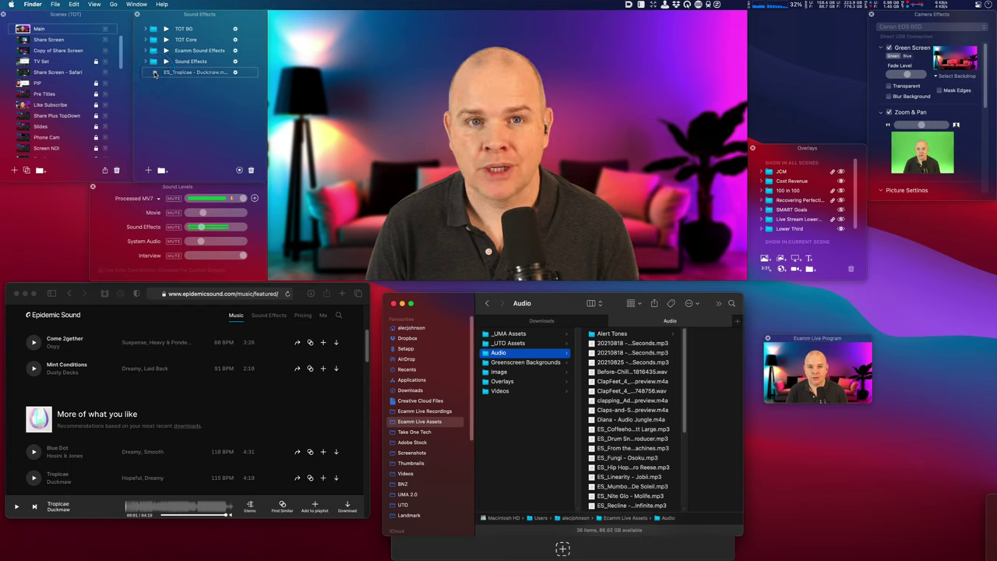
{"action": "left_click", "coordinate": [155, 73]}
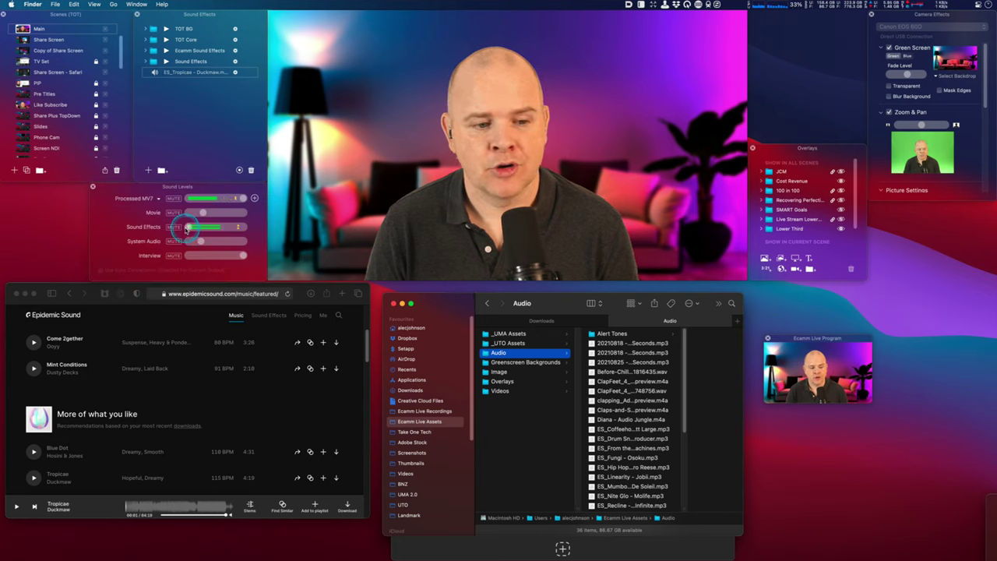
{"action": "left_click", "coordinate": [202, 228]}
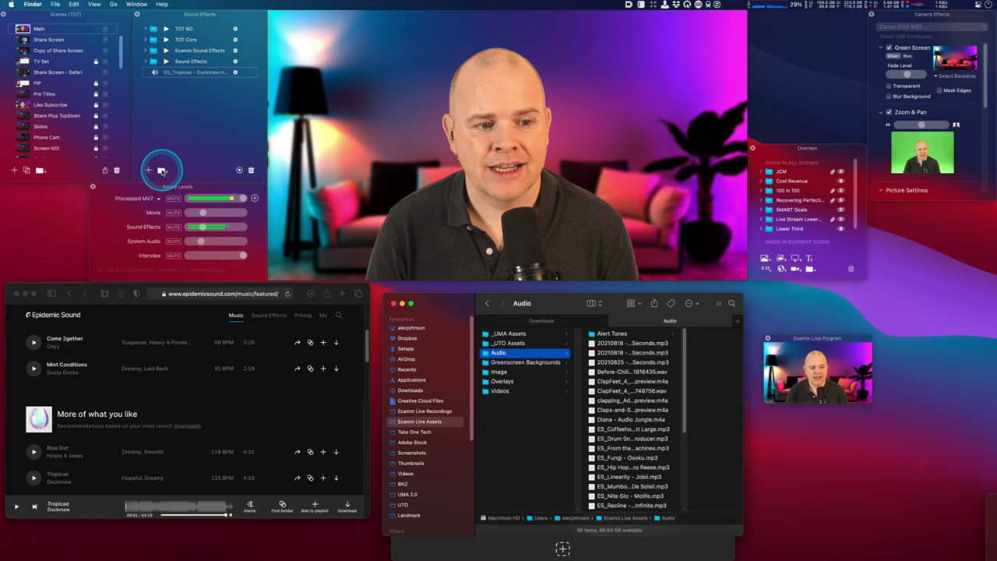
- Create a new folder named "Background Music" in the Sound Effects list
{"action": "type", "text": "Bac"}
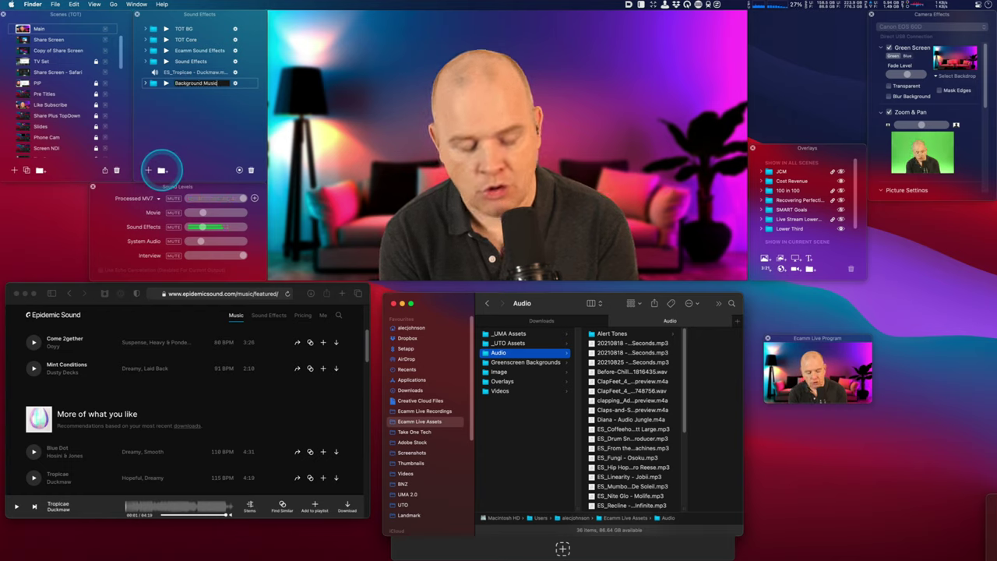
{"action": "type", "text": "kground Music"}
{"action": "key", "text": "Return"}
- Move the ES_Tropicae track into the Background Music folder and expand the folder
{"action": "left_click_drag", "start_coordinate": [161, 72], "coordinate": [165, 79]}
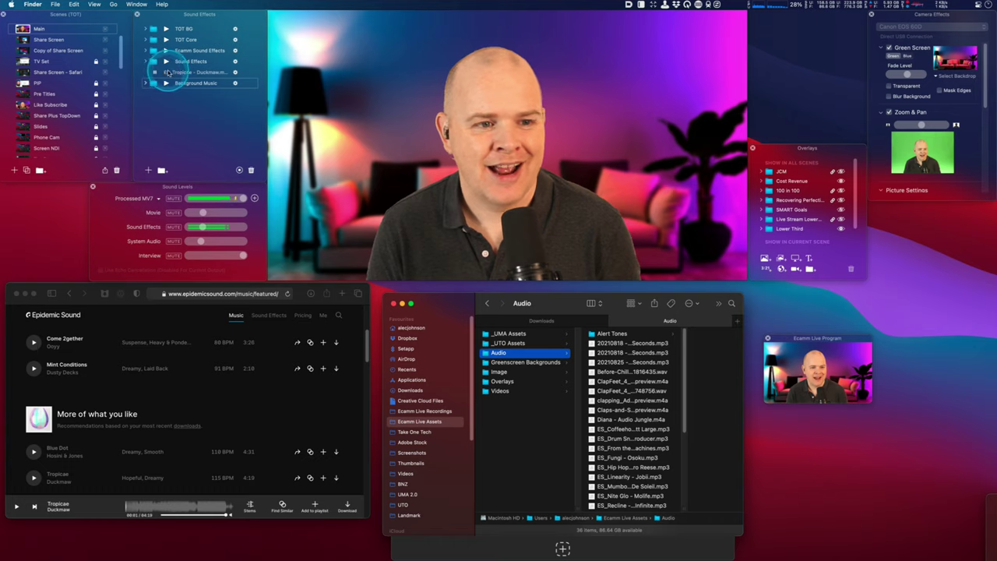
{"action": "left_click_drag", "start_coordinate": [176, 88], "coordinate": [177, 99]}
{"action": "left_click", "coordinate": [143, 74]}
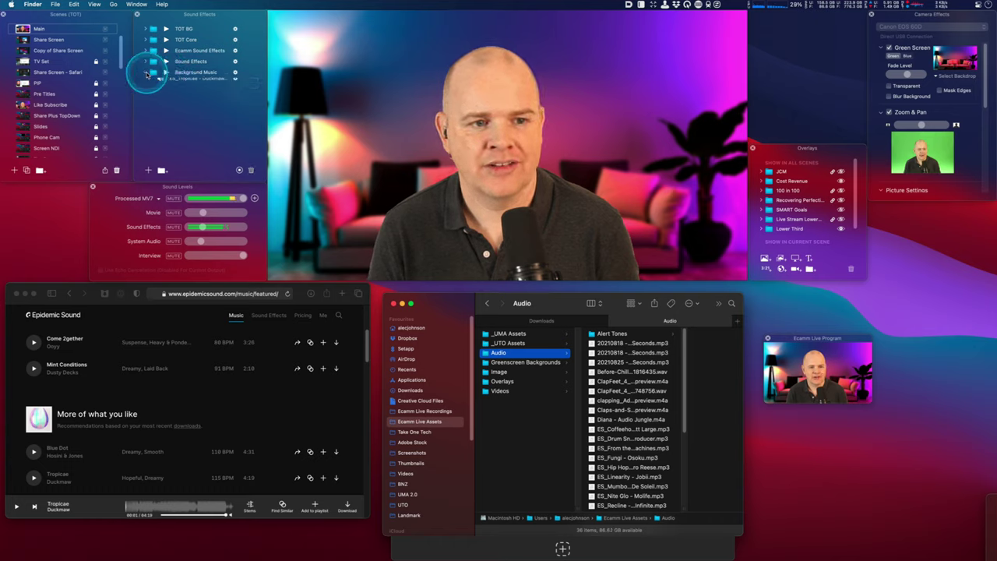
- Assign a hot key to the ES_Tropicae track in its sound settings
{"action": "left_click", "coordinate": [235, 83]}
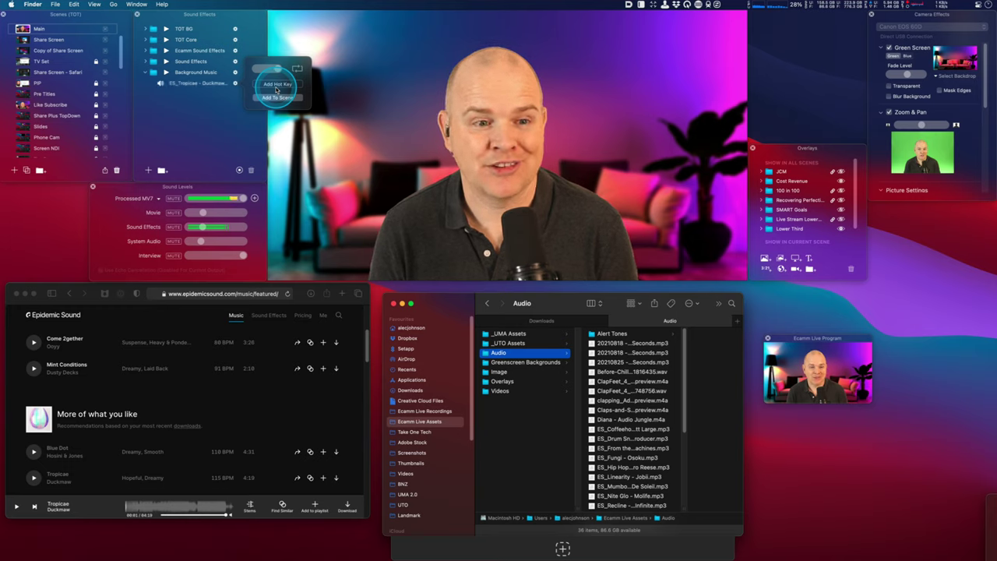
{"action": "left_click", "coordinate": [275, 85]}
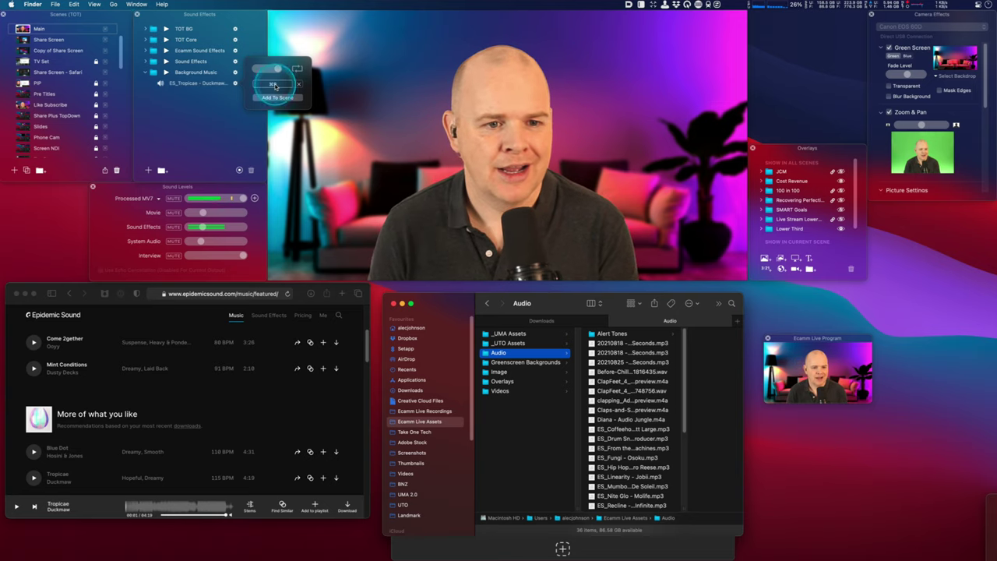
{"action": "left_click", "coordinate": [225, 104]}
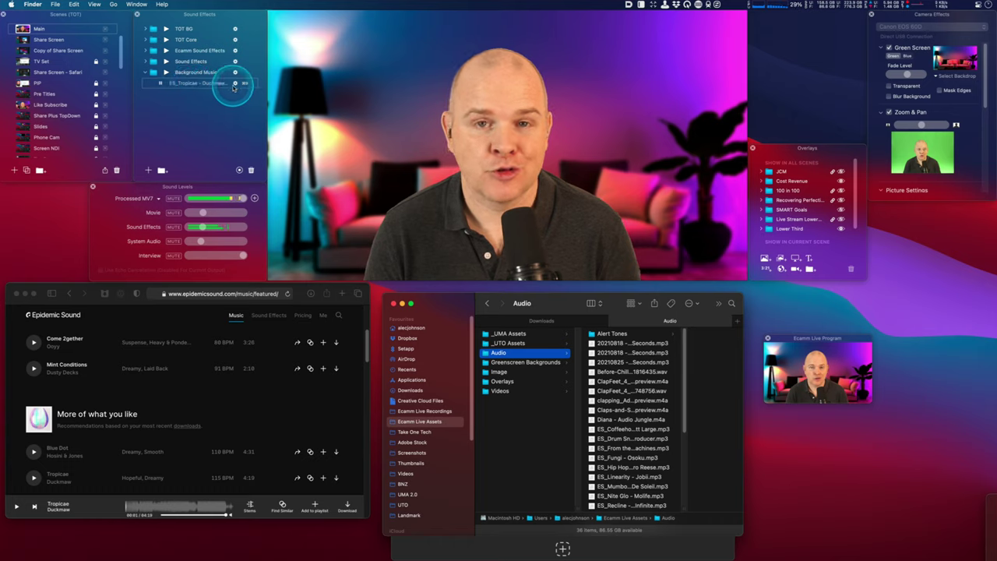
- Turn on looping for the ES_Tropicae track and lower its individual volume to about the midpoint
{"action": "left_click", "coordinate": [236, 83]}
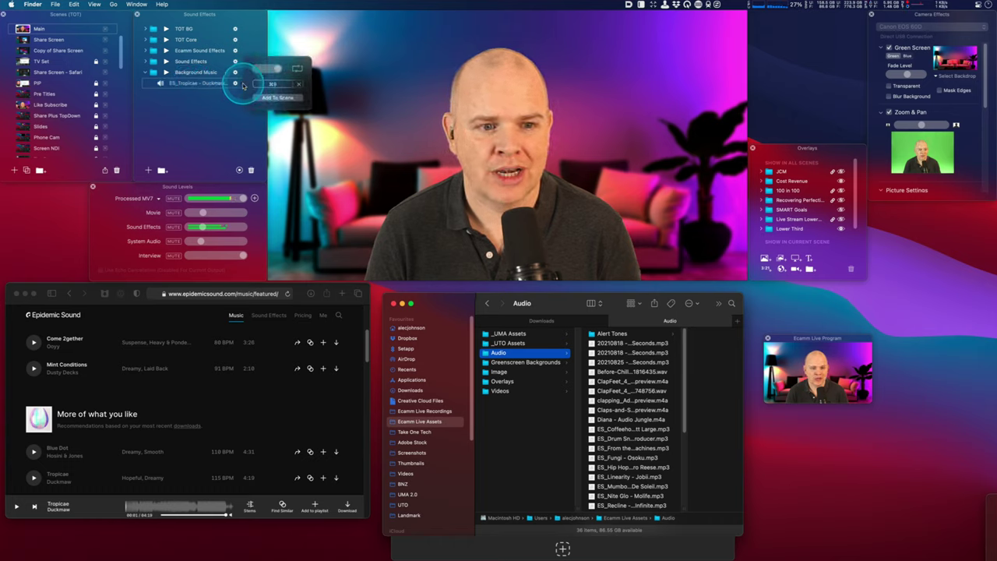
{"action": "left_click", "coordinate": [298, 70]}
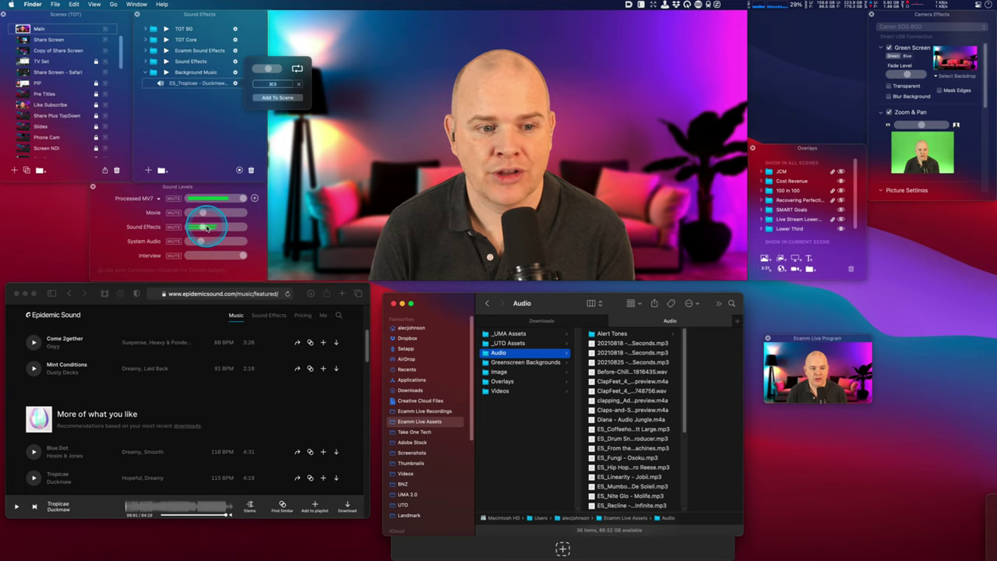
{"action": "left_click_drag", "start_coordinate": [268, 70], "coordinate": [265, 70]}
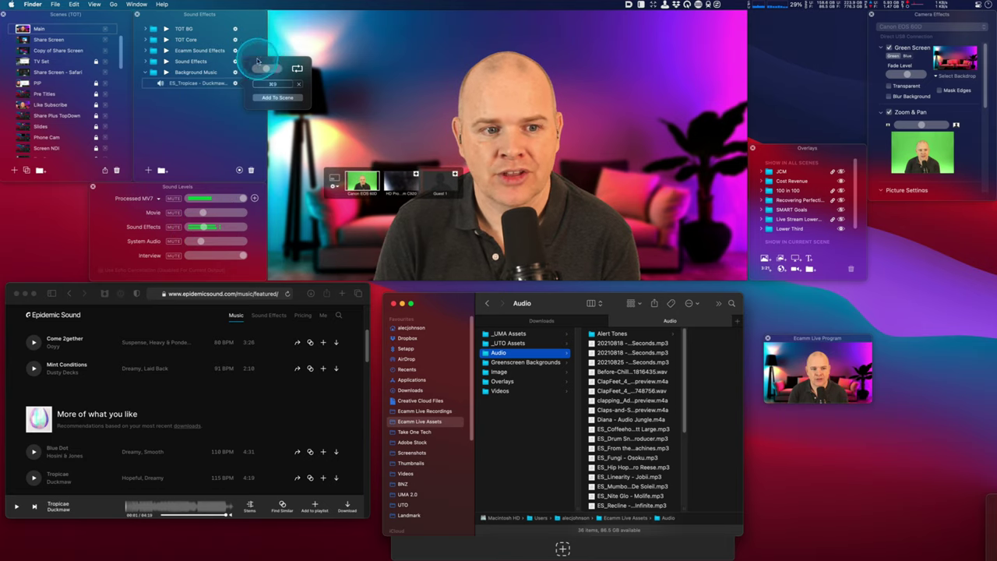
- Close the track's sound settings, run the Share Screen scene and return to Main to check the music across scene changes
{"action": "left_click", "coordinate": [217, 94]}
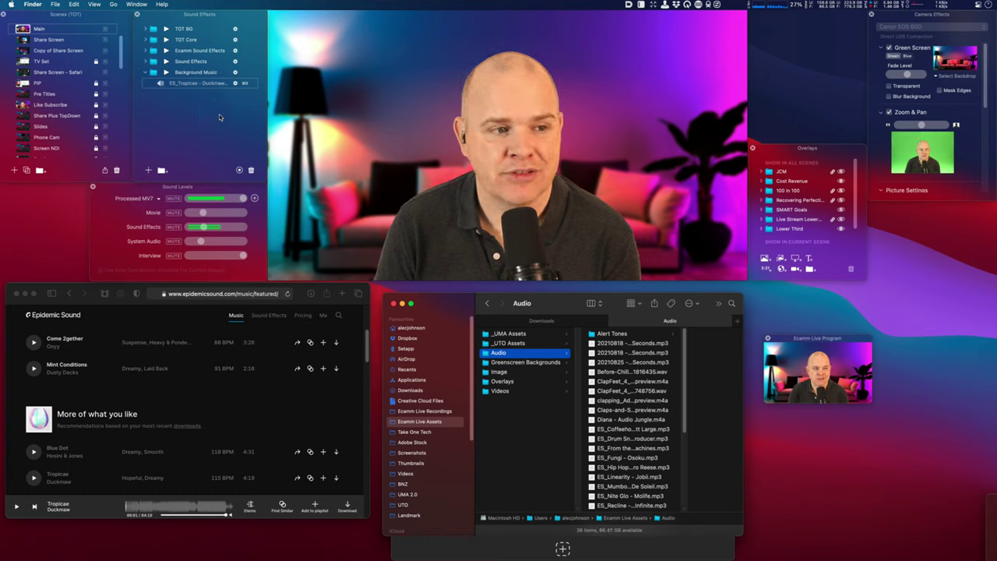
{"action": "left_click", "coordinate": [45, 30]}
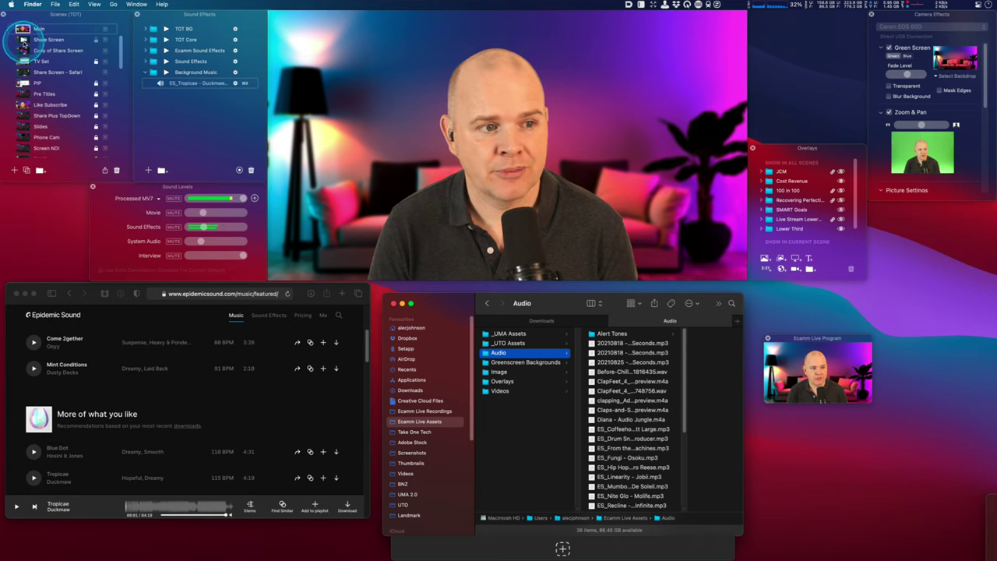
{"action": "left_click", "coordinate": [22, 39]}
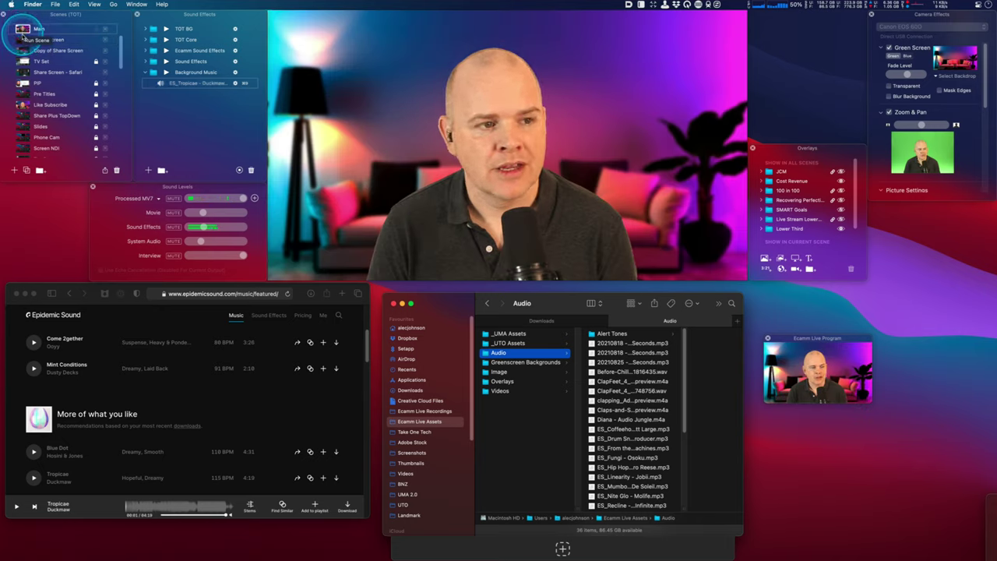
{"action": "left_click", "coordinate": [22, 39]}
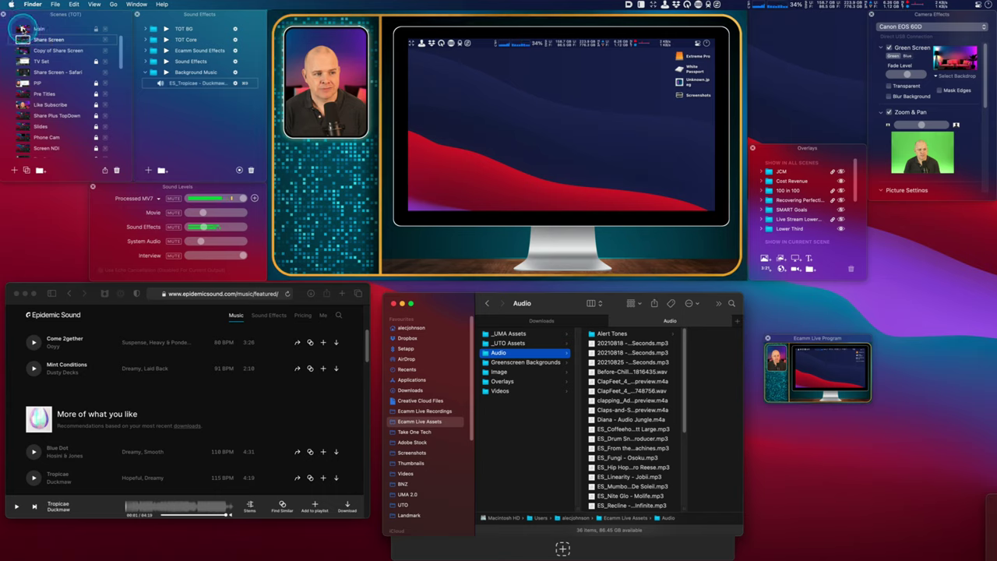
{"action": "left_click", "coordinate": [22, 28]}
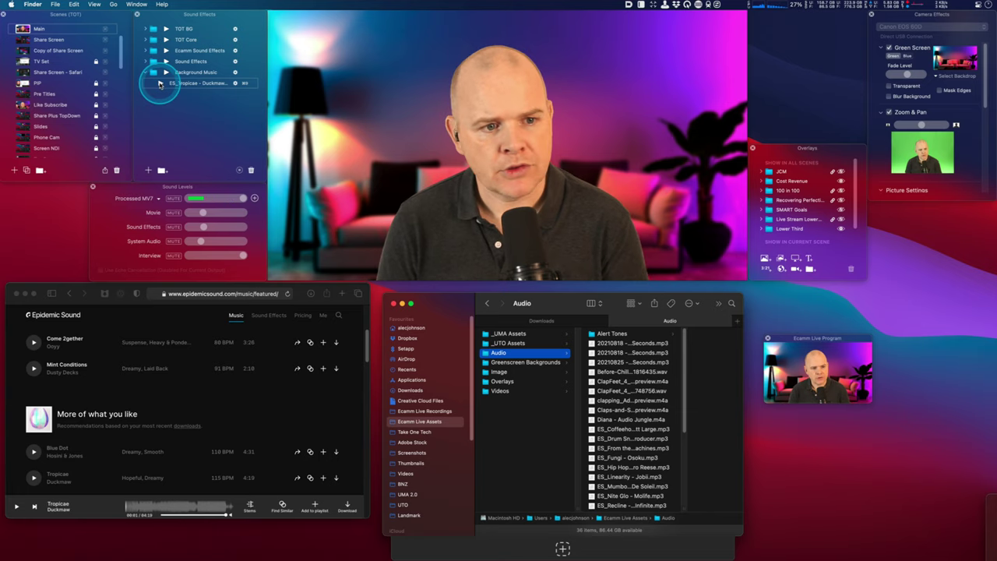
- Run the Share Screen scene and attach the ES_Tropicae track to it
{"action": "left_click", "coordinate": [22, 39]}
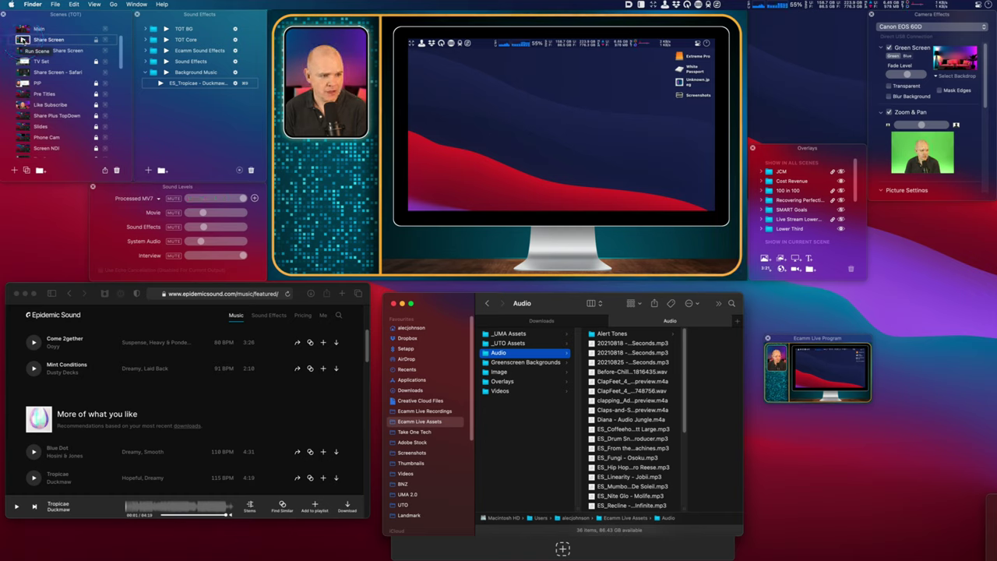
{"action": "left_click", "coordinate": [207, 87]}
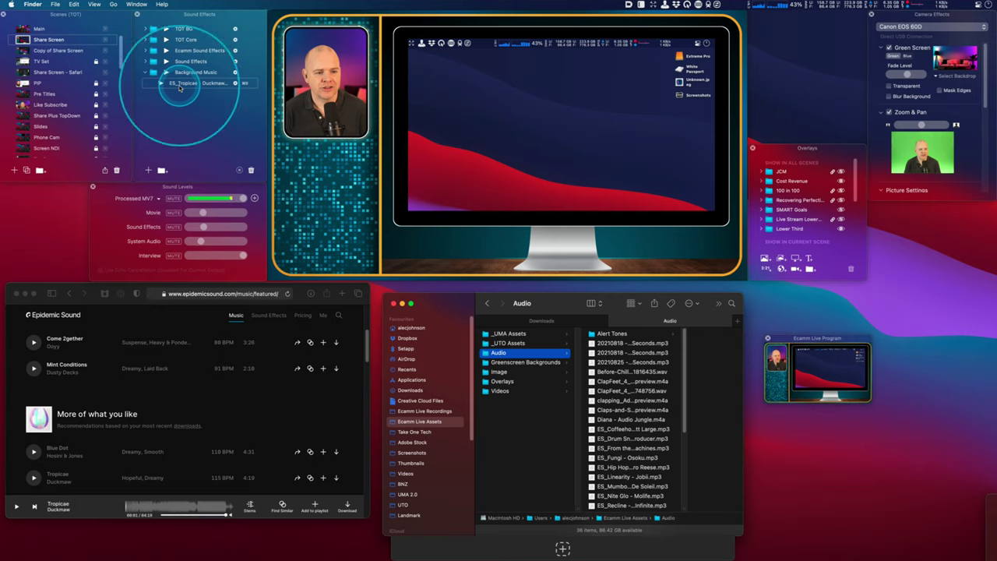
{"action": "left_click_drag", "start_coordinate": [191, 86], "coordinate": [441, 97]}
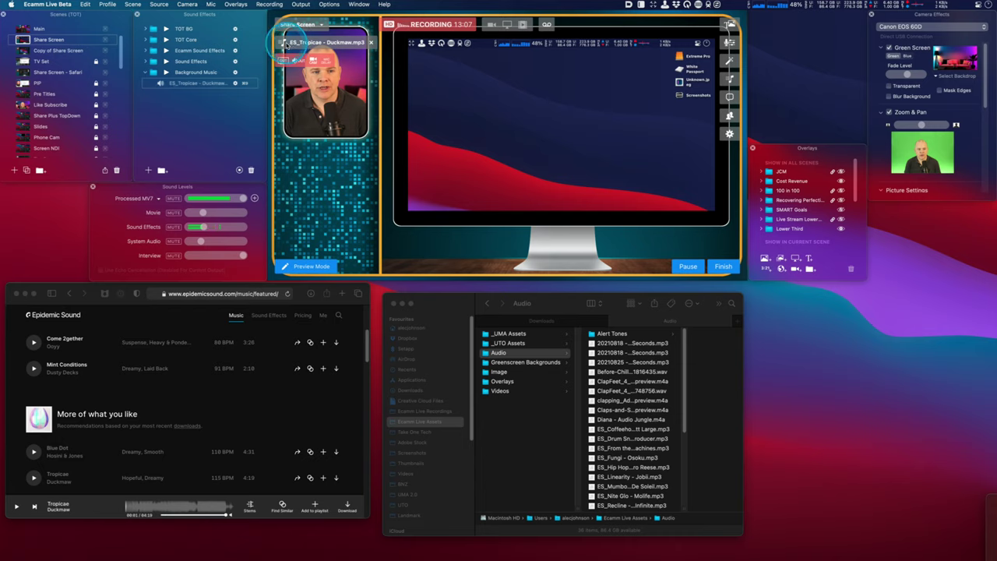
- Test the attached track by switching to Main and back to Share Screen, and remove it from the Share Screen scene
{"action": "left_click", "coordinate": [39, 29]}
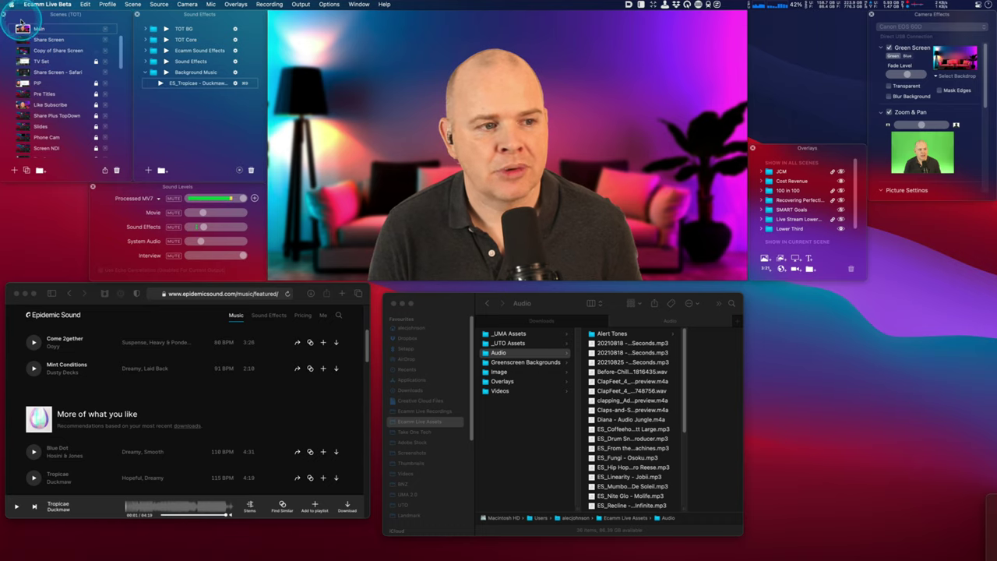
{"action": "left_click", "coordinate": [23, 39]}
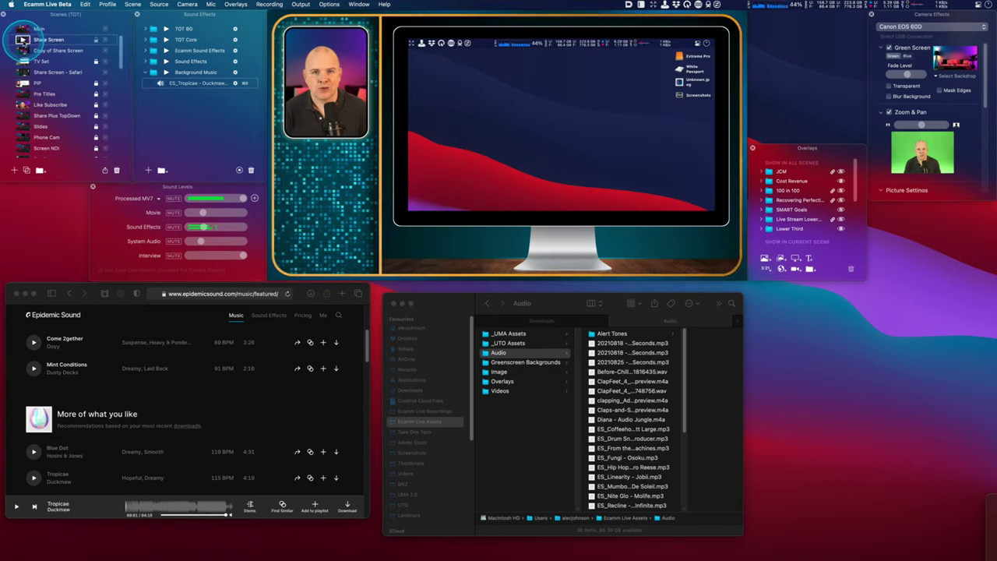
{"action": "mouse_move", "coordinate": [534, 153]}
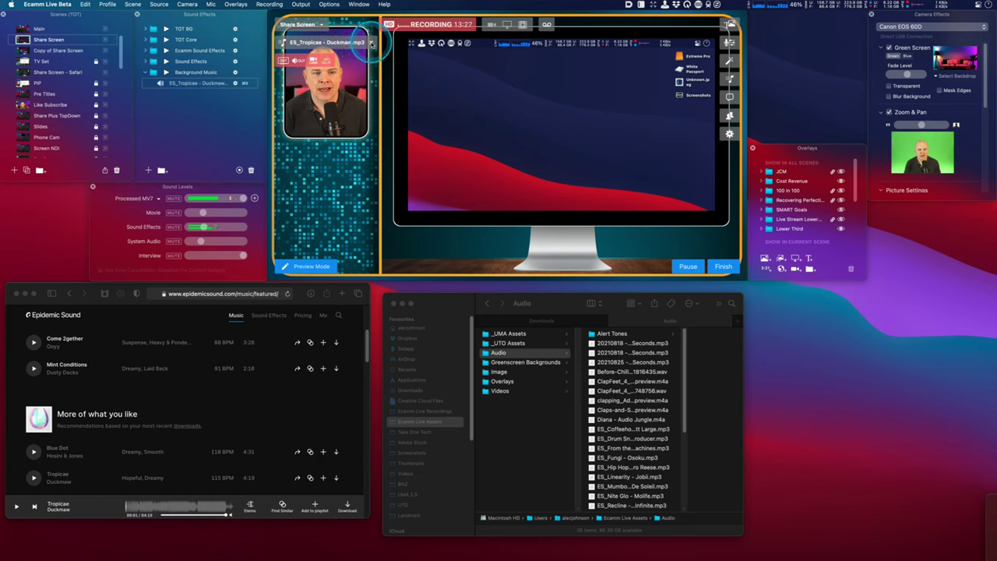
{"action": "left_click", "coordinate": [372, 44]}
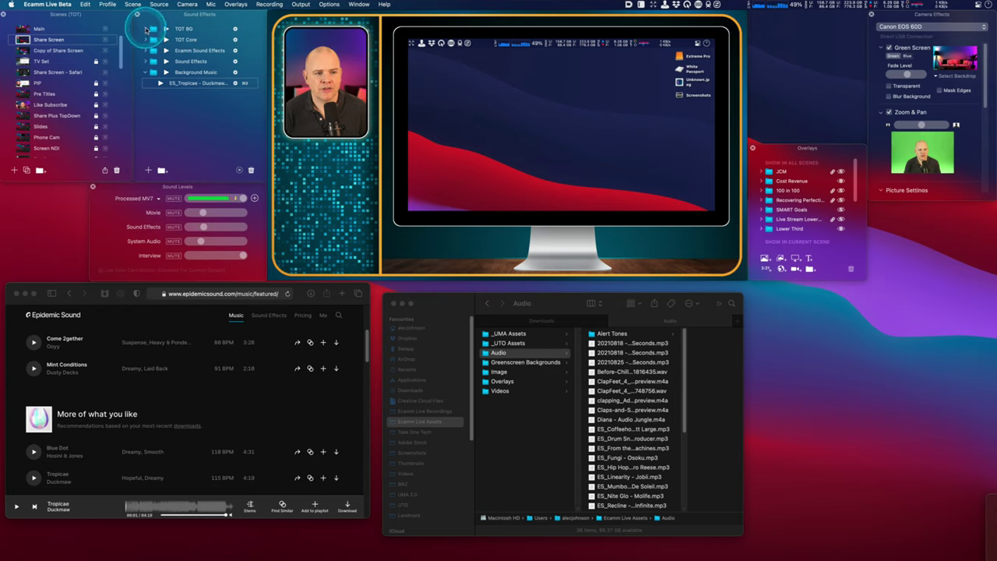
- Expand the TOT BG folder and preview its Twin Peaks, Tiger Lotus and Watch Closely tracks individually
{"action": "left_click", "coordinate": [146, 29]}
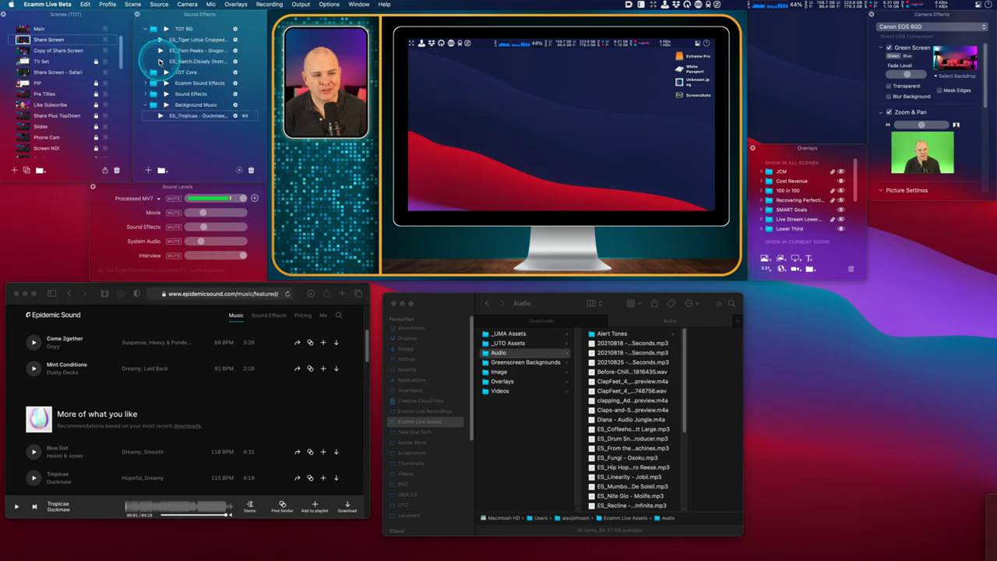
{"action": "left_click", "coordinate": [160, 61]}
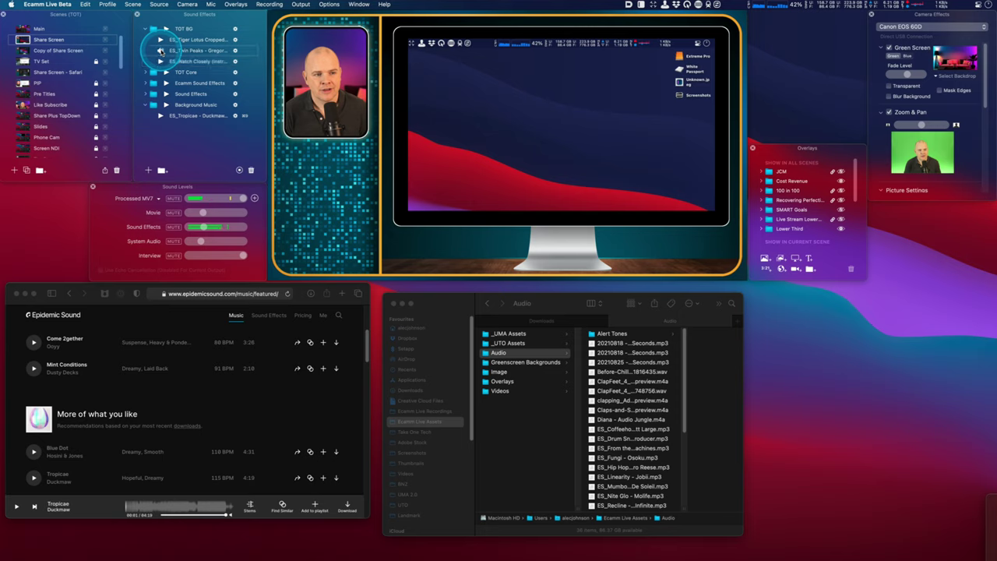
{"action": "left_click", "coordinate": [160, 39]}
{"action": "left_click", "coordinate": [160, 61]}
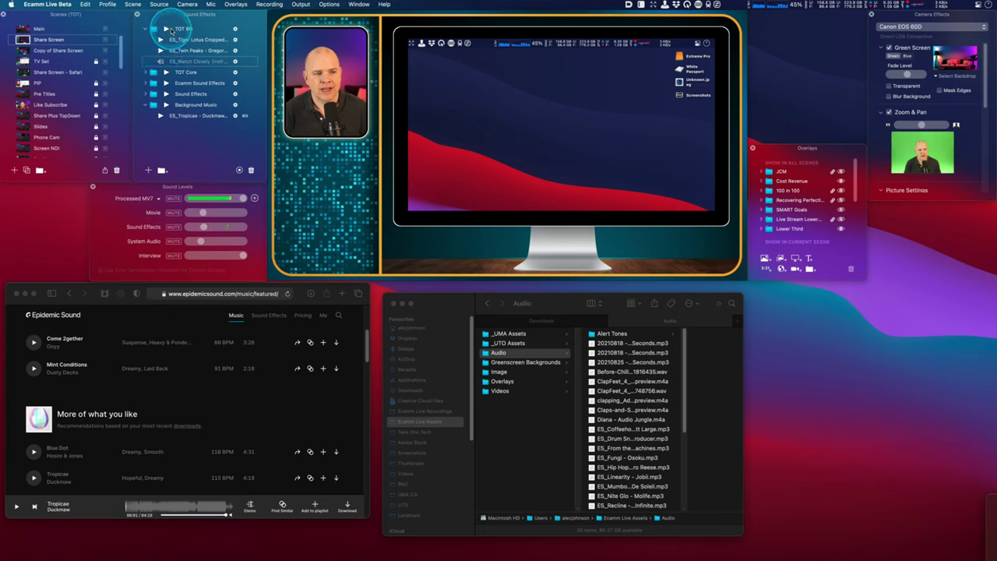
- Examine the sound settings of the Tiger Lotus track and the settings of the whole TOT BG folder
{"action": "left_click", "coordinate": [235, 40]}
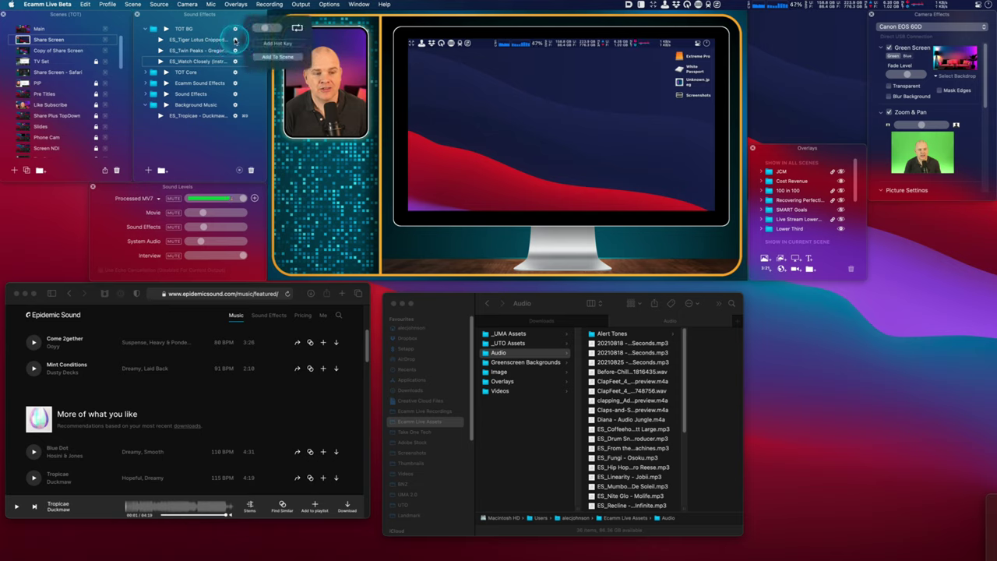
{"action": "left_click", "coordinate": [235, 40]}
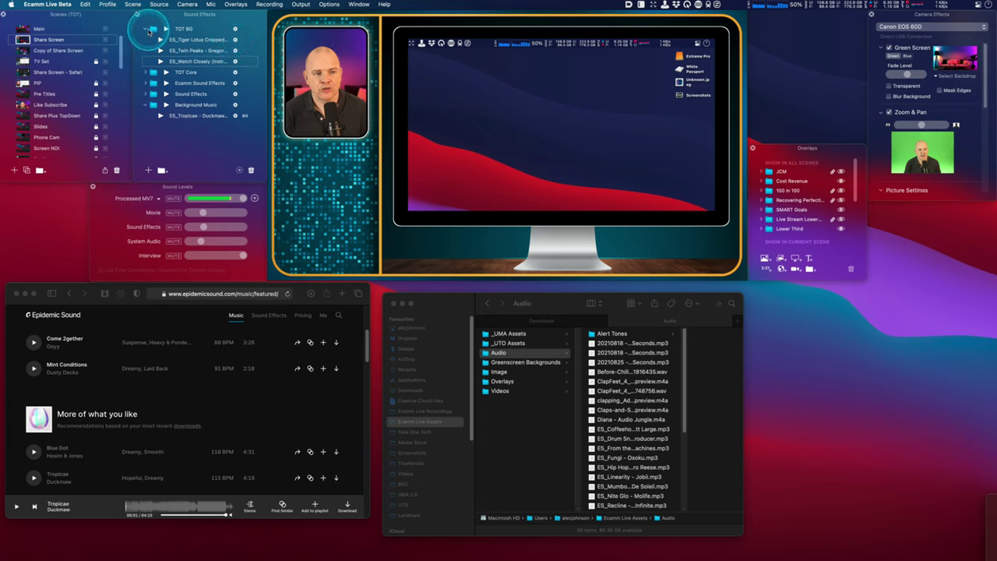
{"action": "left_click", "coordinate": [235, 29]}
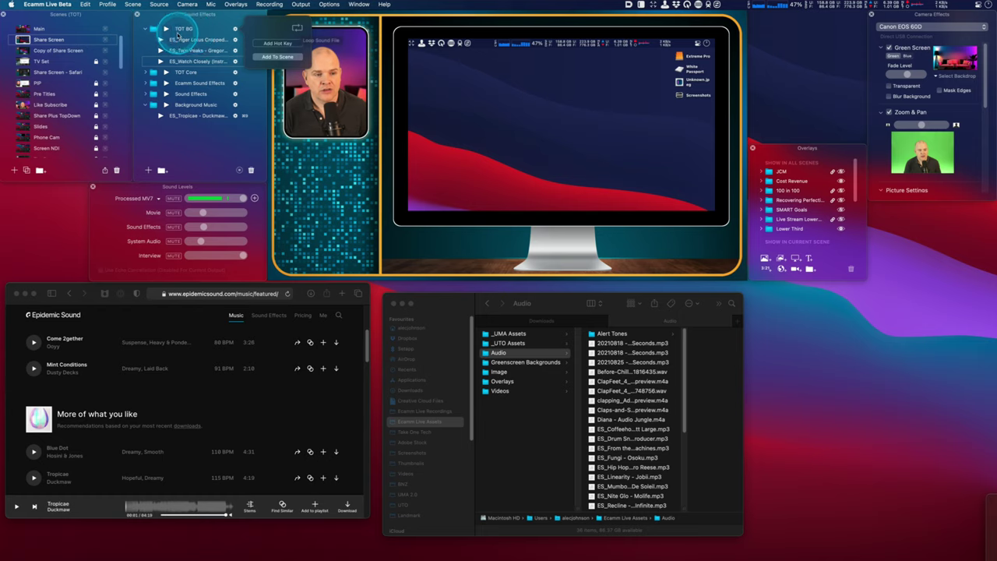
- Play the TOT BG folder as a playlist and review its loop, hot key and scene options
{"action": "left_click", "coordinate": [165, 29]}
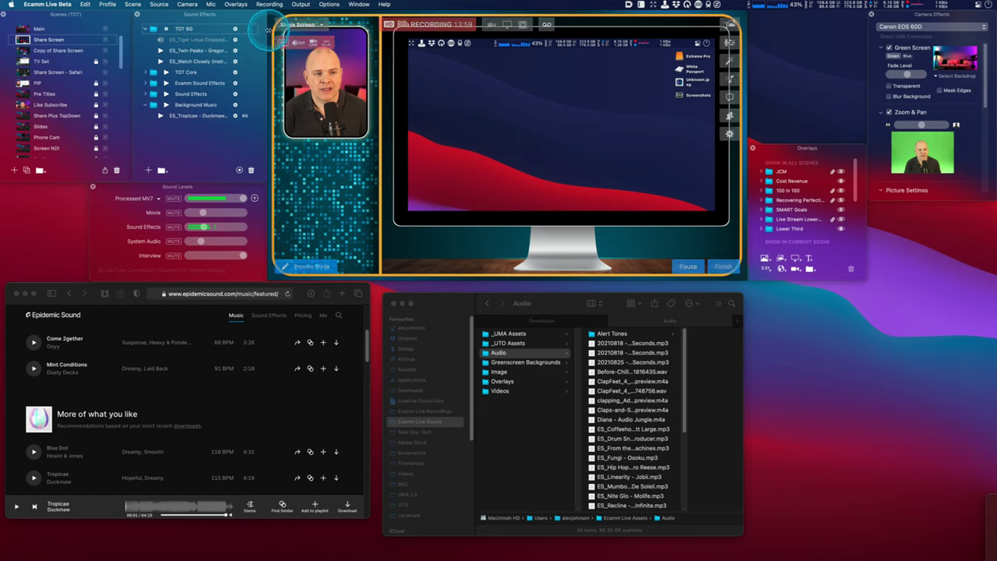
{"action": "left_click", "coordinate": [235, 39]}
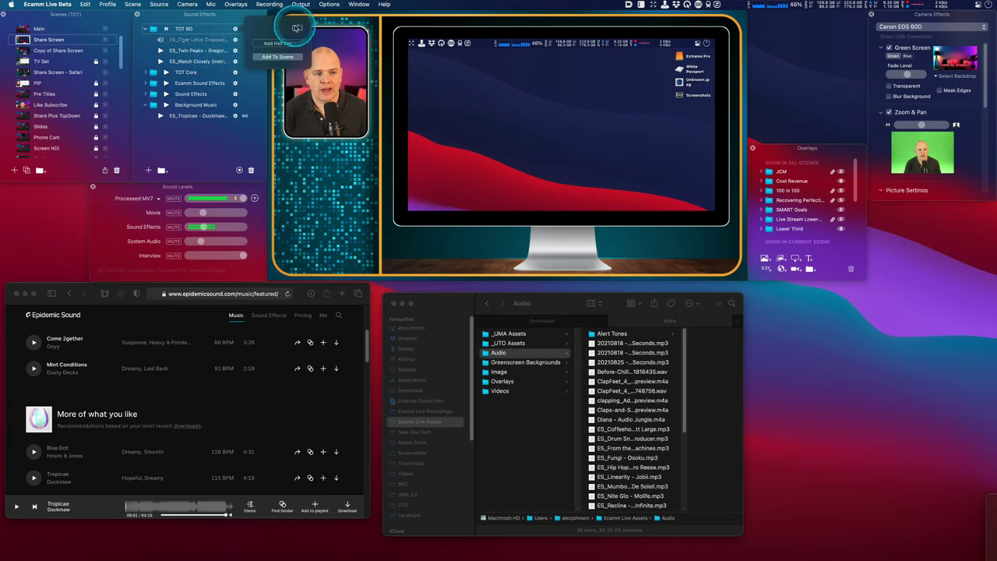
{"action": "left_click", "coordinate": [214, 32]}
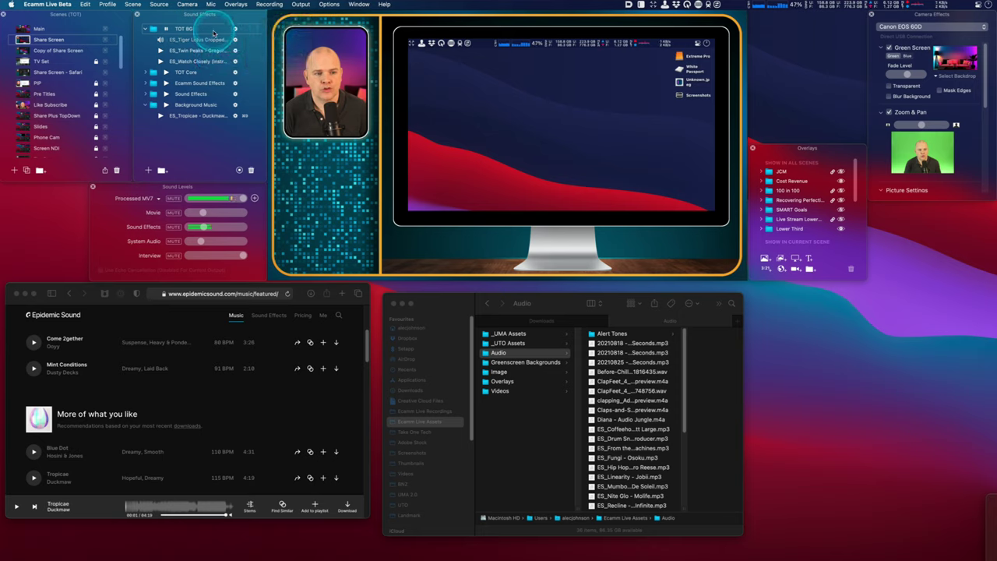
{"action": "left_click", "coordinate": [199, 26]}
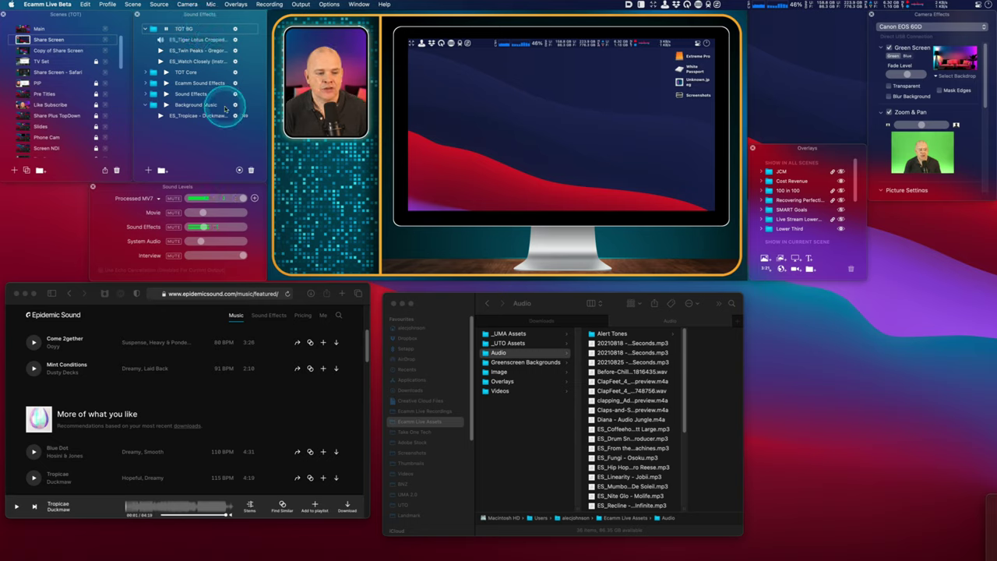
{"action": "left_click", "coordinate": [240, 170]}
{"action": "left_click", "coordinate": [229, 31]}
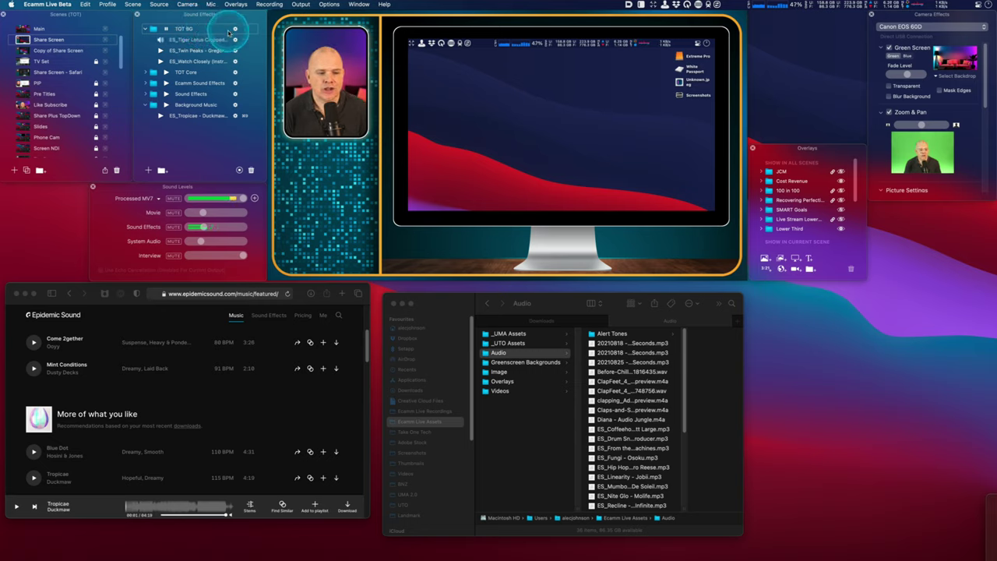